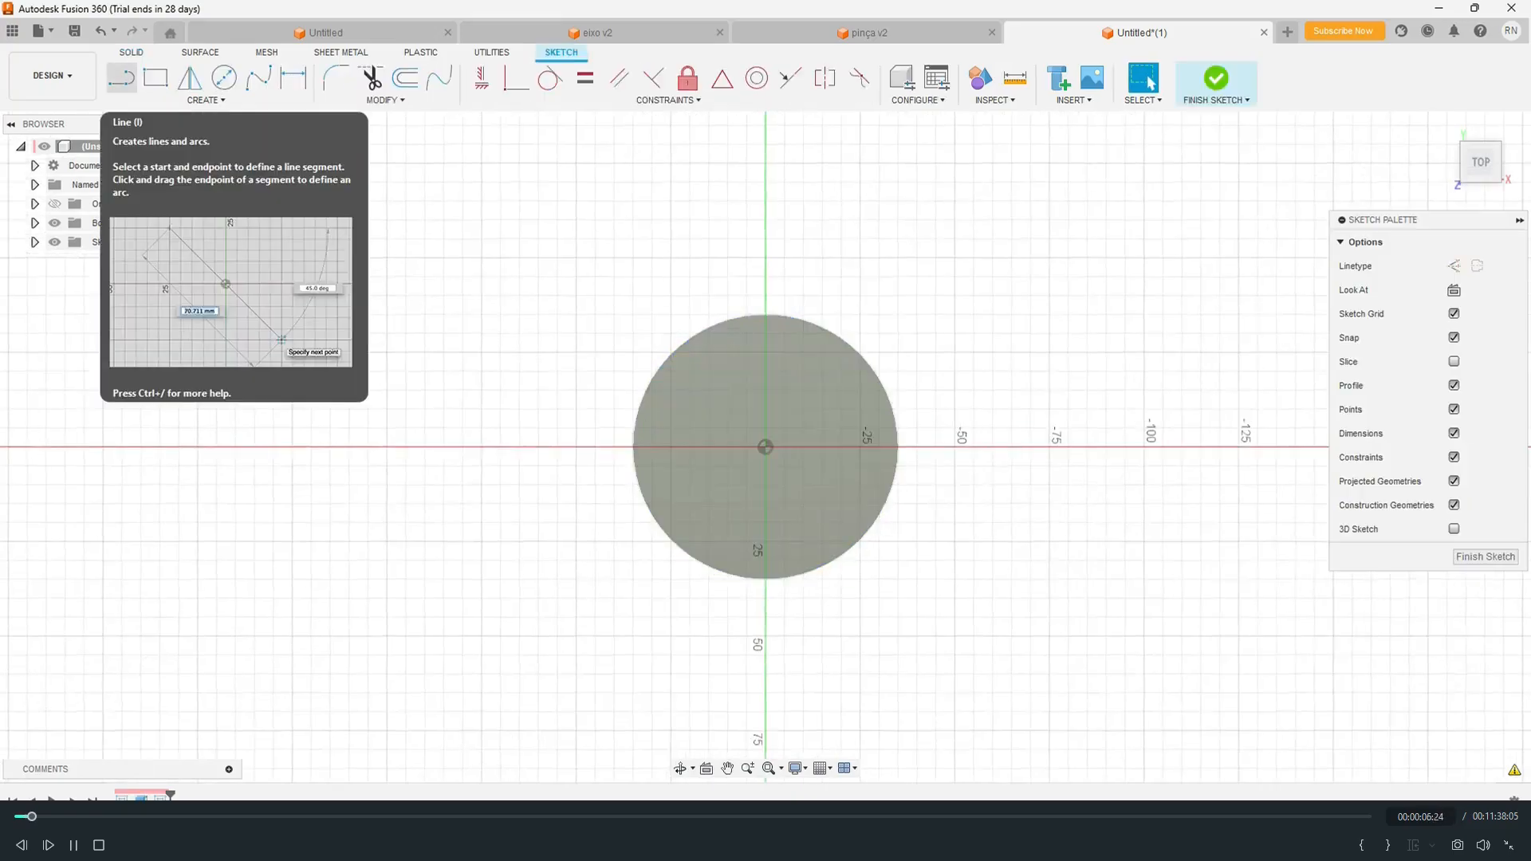
Step: Sketch two angled lines from the origin past the circle's edge, one toward the lower left and one toward the lower right
left_click(121, 77)
left_click(1151, 82)
left_click(766, 447)
double_click(653, 597)
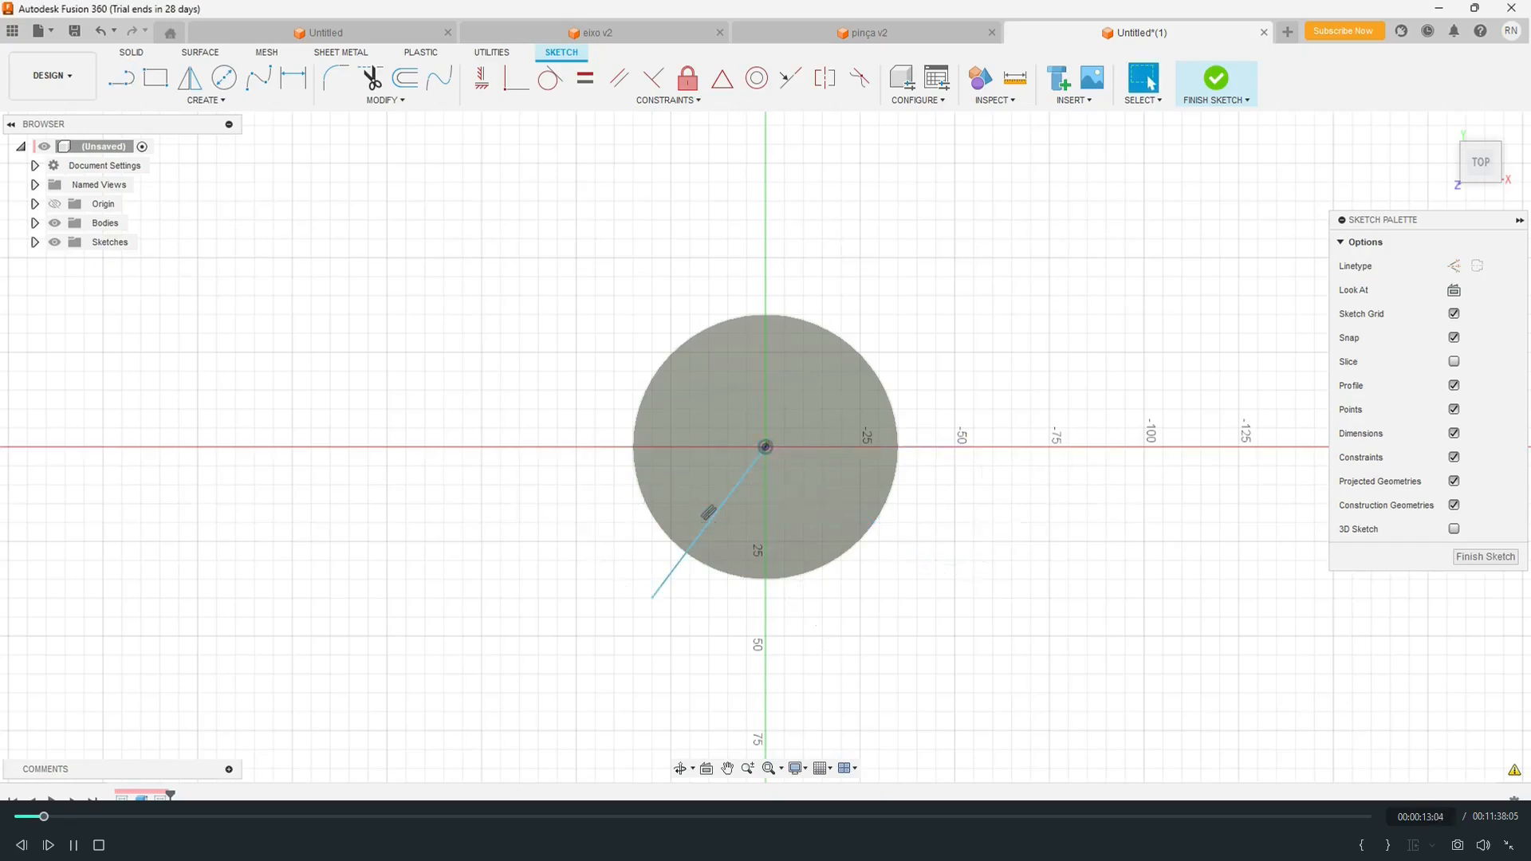
left_click(766, 447)
left_click(922, 565)
double_click(936, 506)
key("Escape")
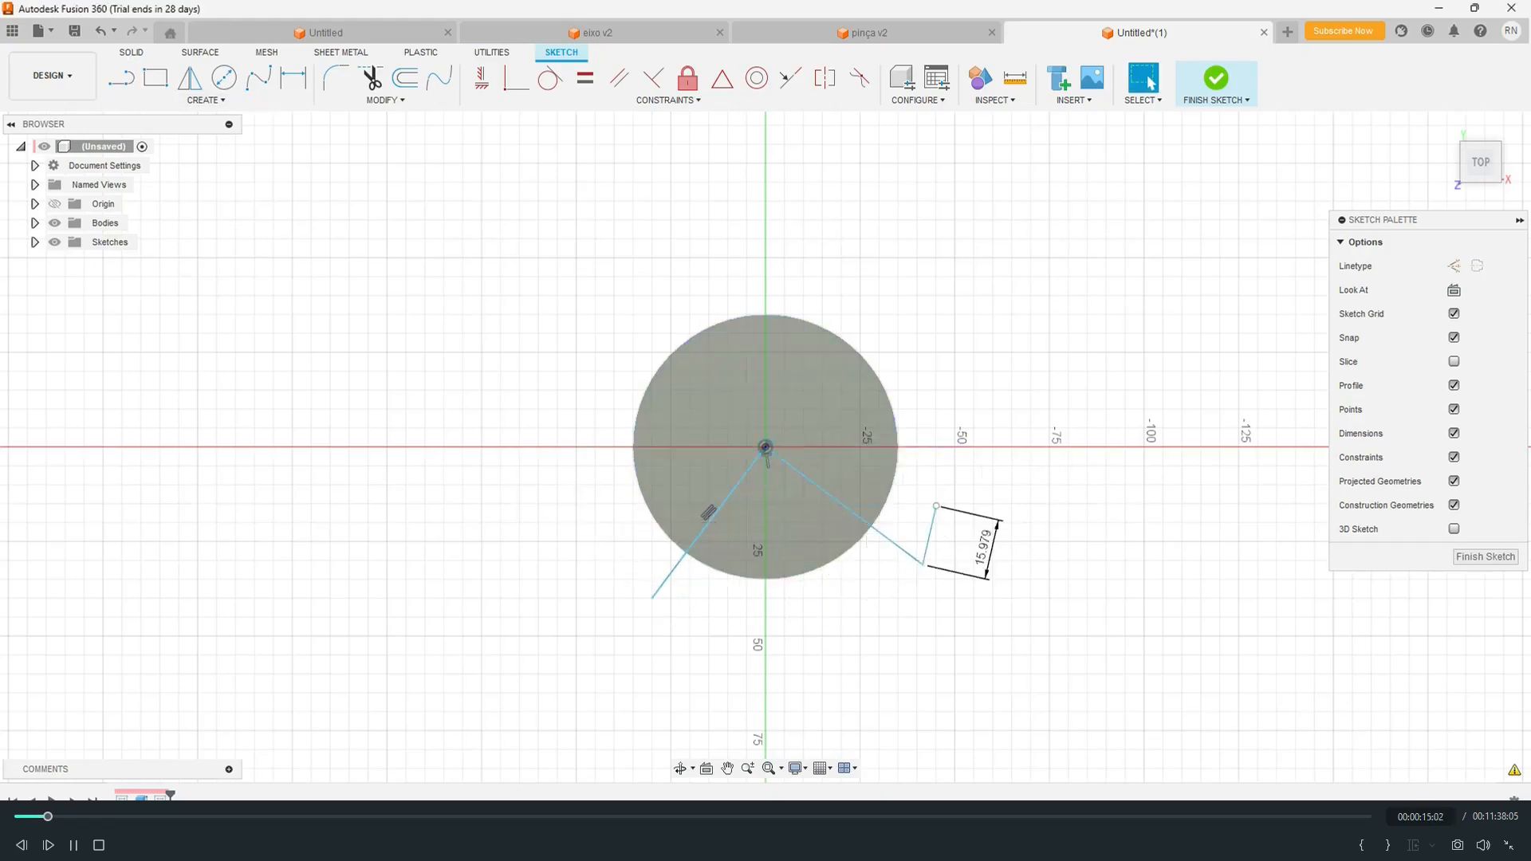
Step: Draw a vertical line upward from the origin and delete the stray short segment at the end of the lower-right line
left_click(765, 446)
double_click(765, 239)
key("Escape")
key("Delete")
Step: Dimension the angle between the vertical line and the lower-right line as 120°
key("d")
left_click(766, 363)
left_click(847, 508)
left_click(989, 319)
type("120")
key("Return")
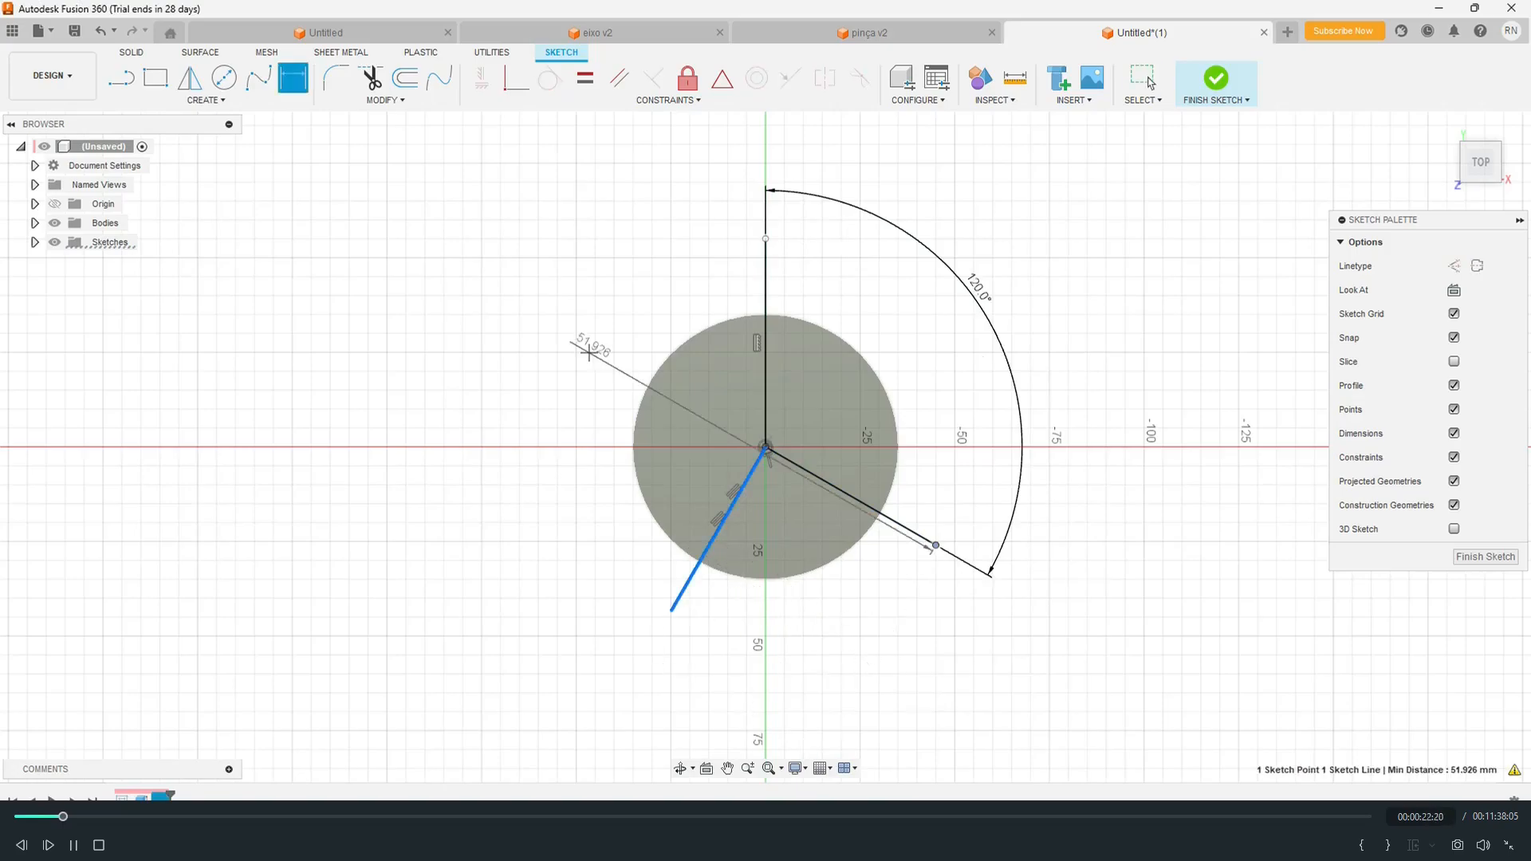
key("Escape")
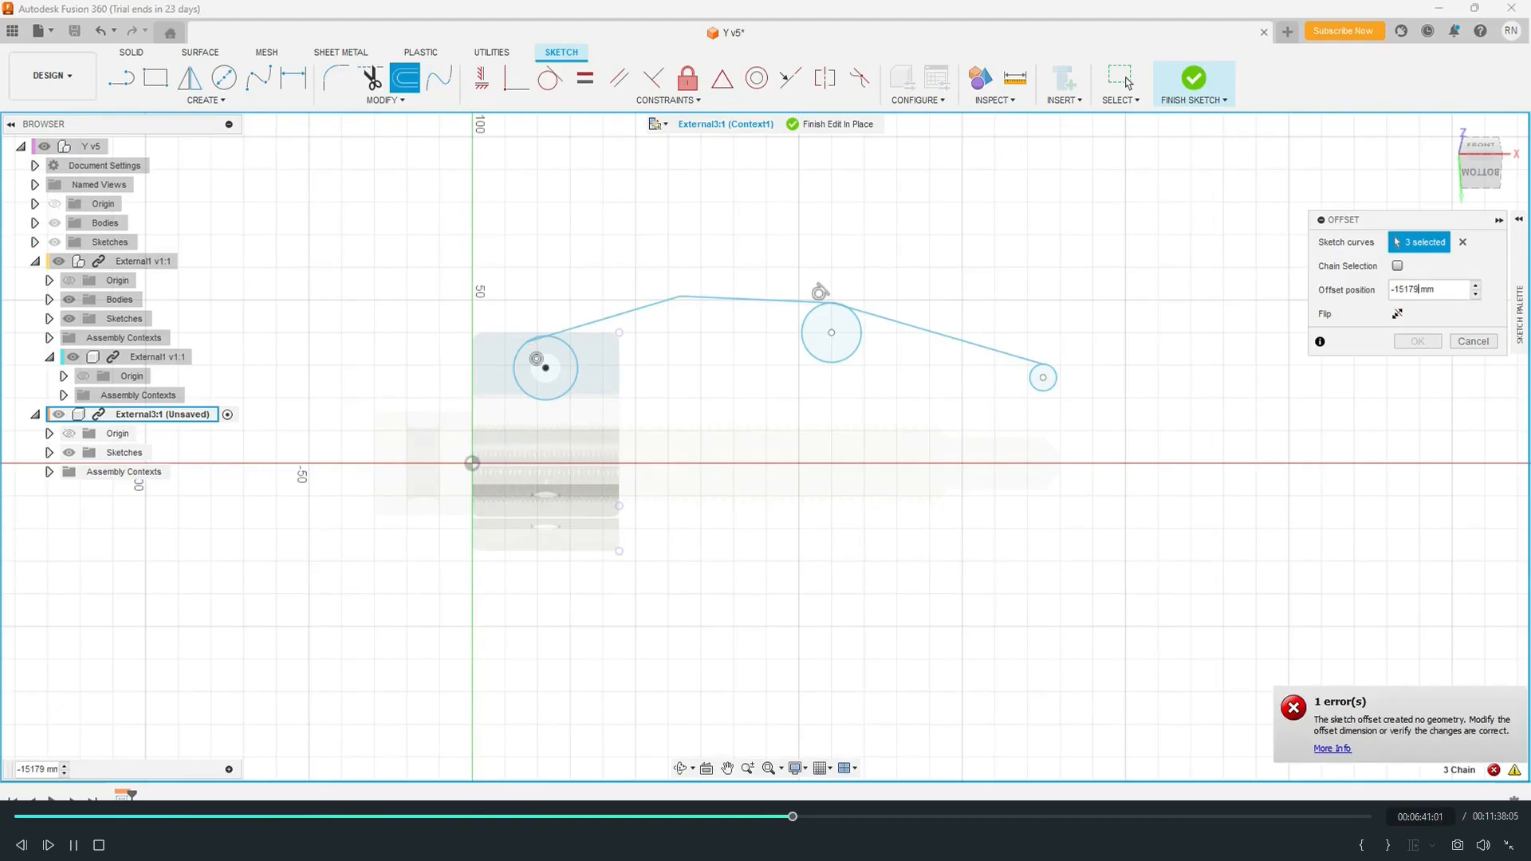
Step: Offset the arm's upper contour inward by 15 mm and extend its lower edge with a line tangent to the small end circle
key("BackSpace")
key("Return")
left_click(824, 351)
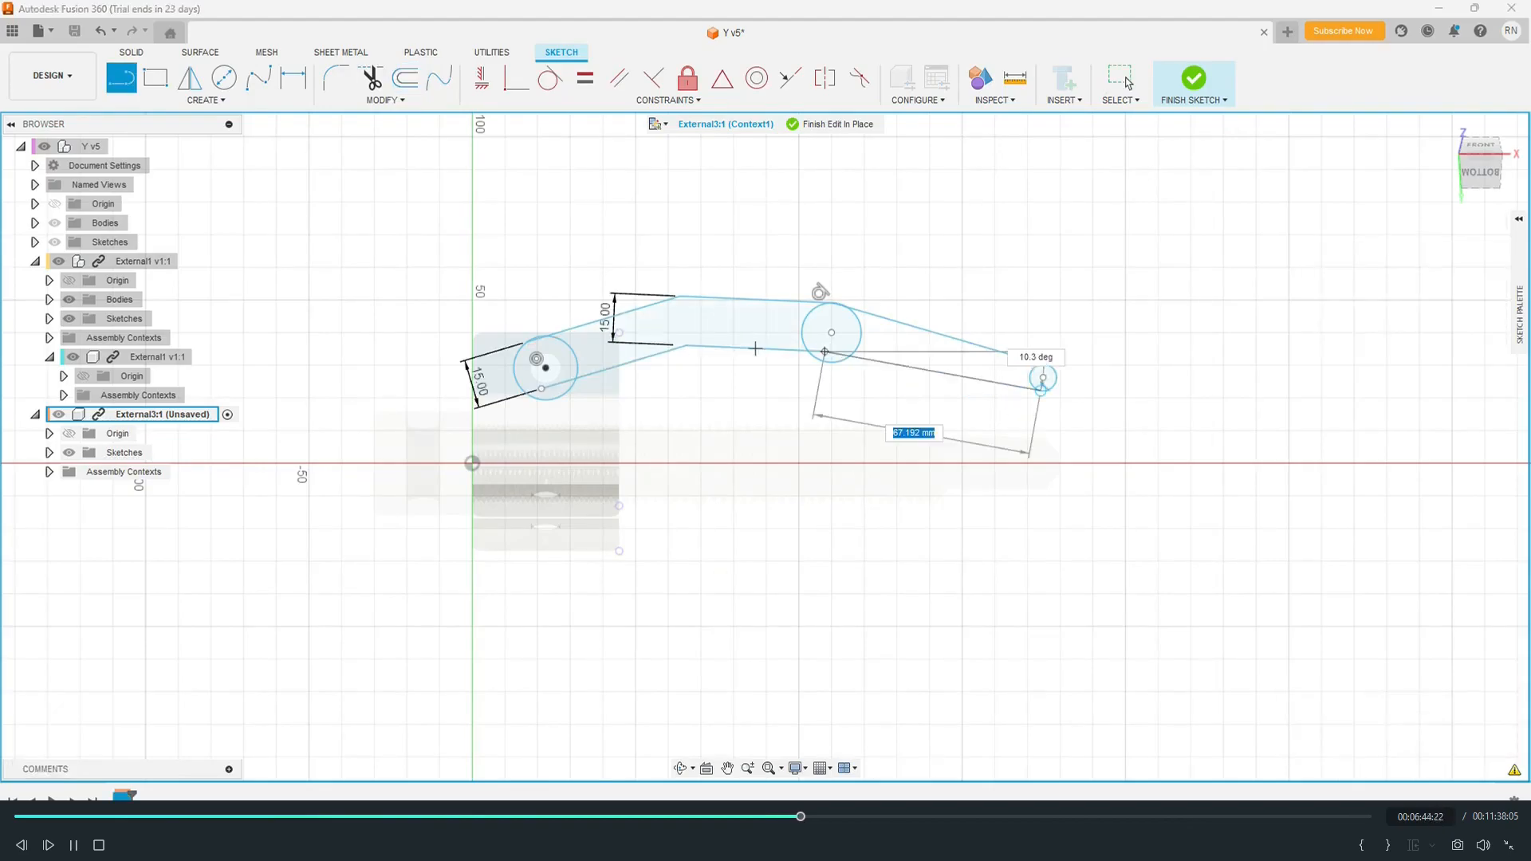
left_click(1120, 77)
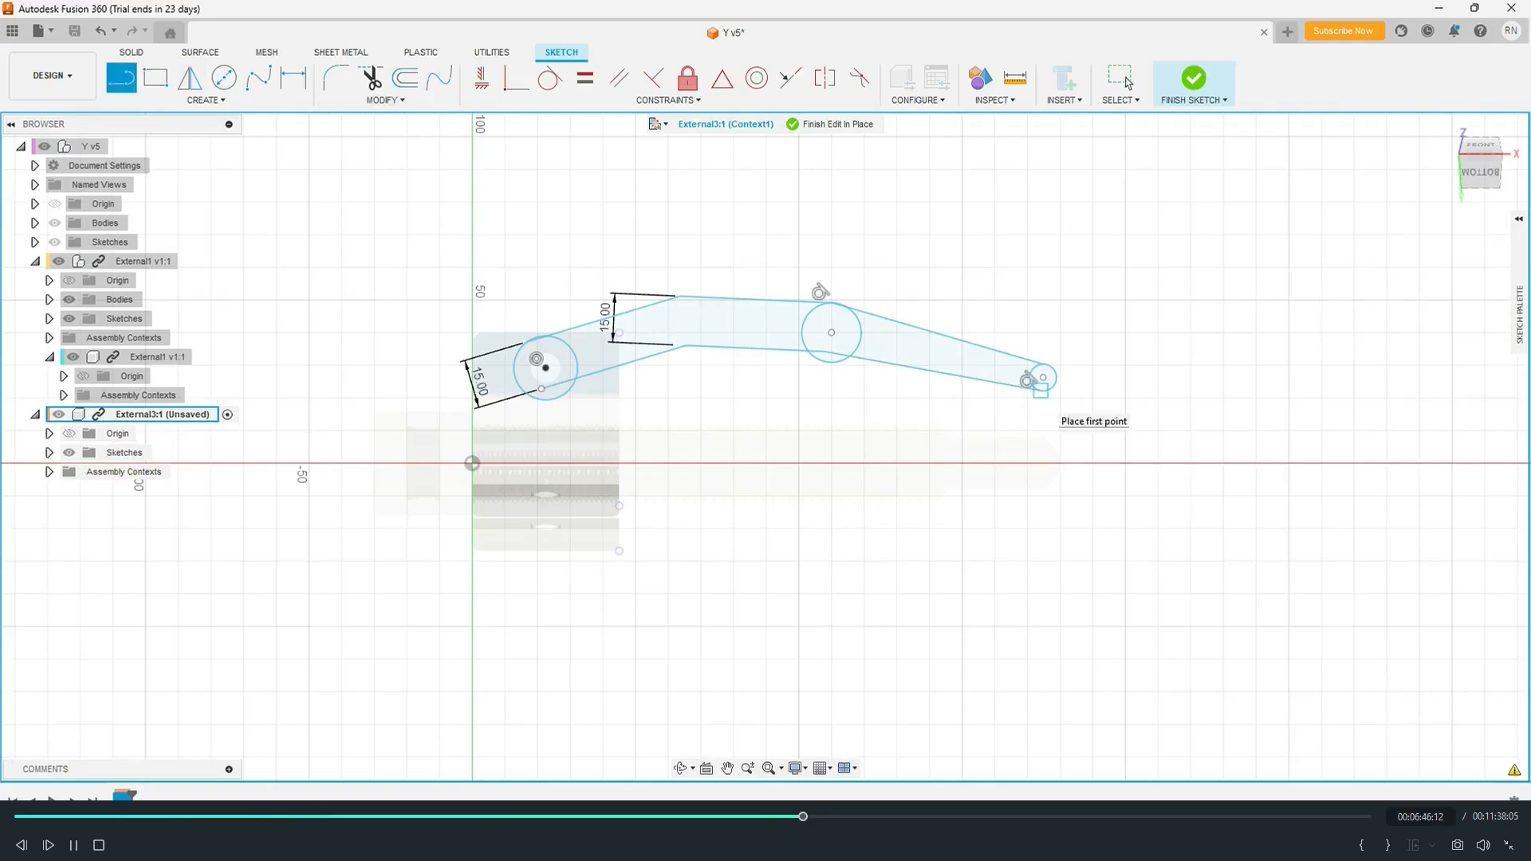
Step: Draw the claw tip with a vertical line about 13 mm long and a slanted line back tangent to the end circle, and finish the sketch
scroll(1027, 380, "up", 5)
left_click(1028, 394)
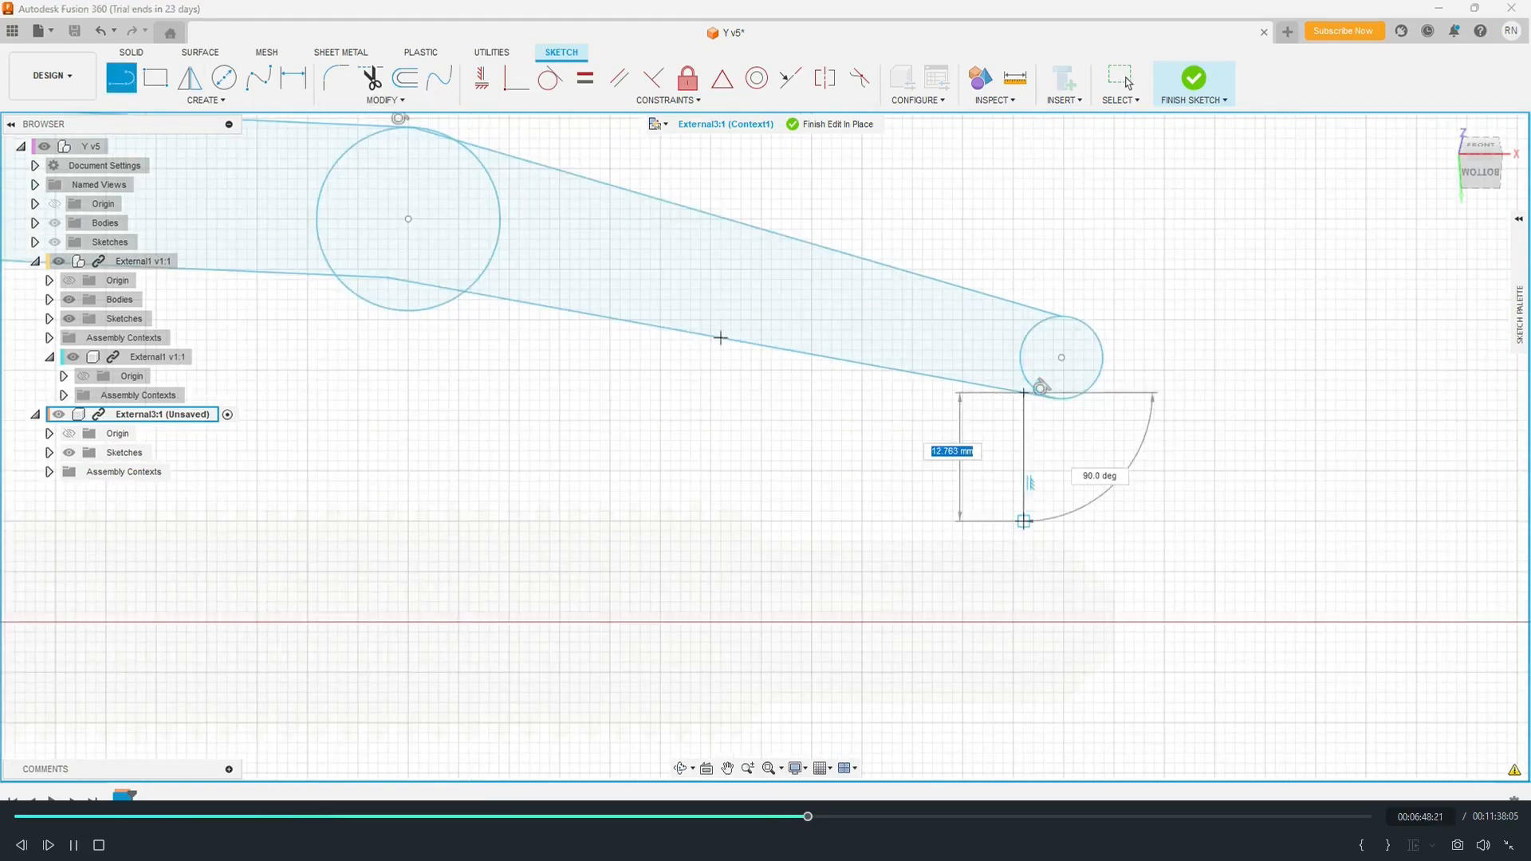
left_click(1024, 531)
left_click(1100, 377)
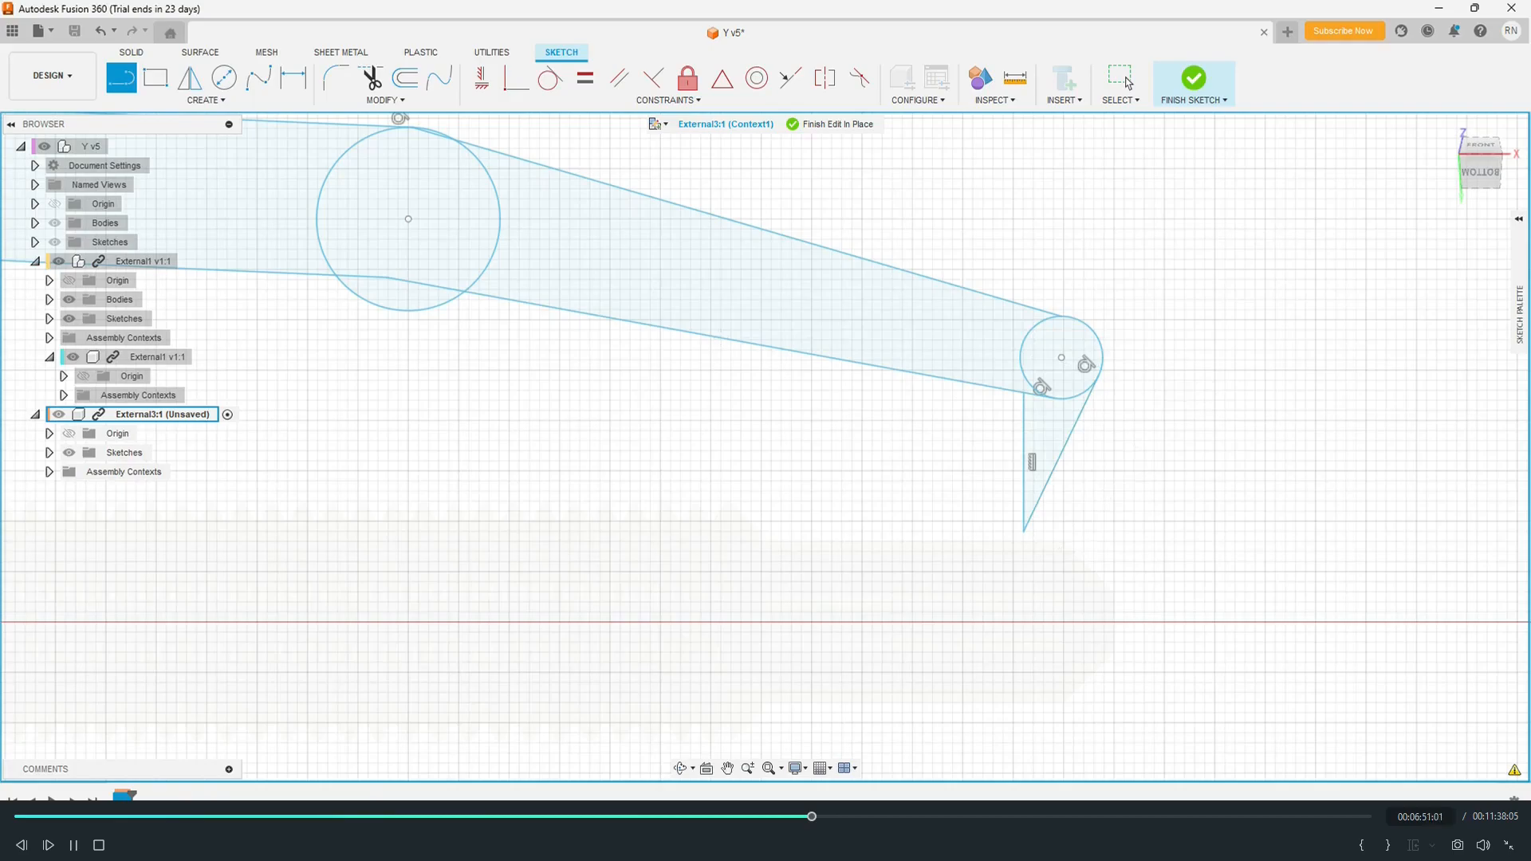
scroll(1252, 341, "up", 2)
left_click(1194, 78)
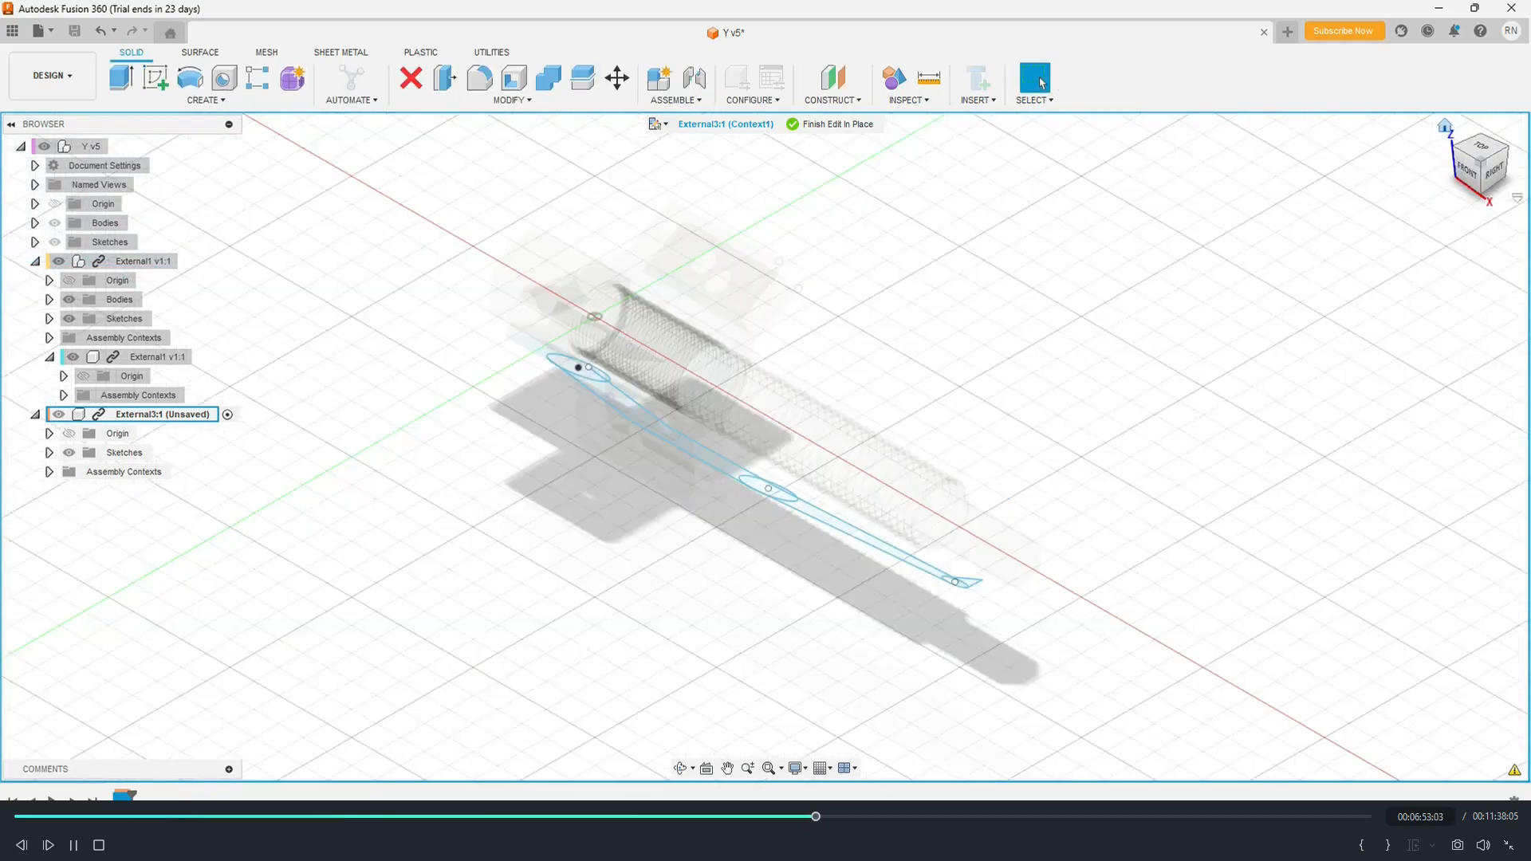
Step: Extrude the arm, claw and pivot ring profiles about 10.4 mm as a new body, leaving the pivot hole open
key("e")
left_click(646, 327)
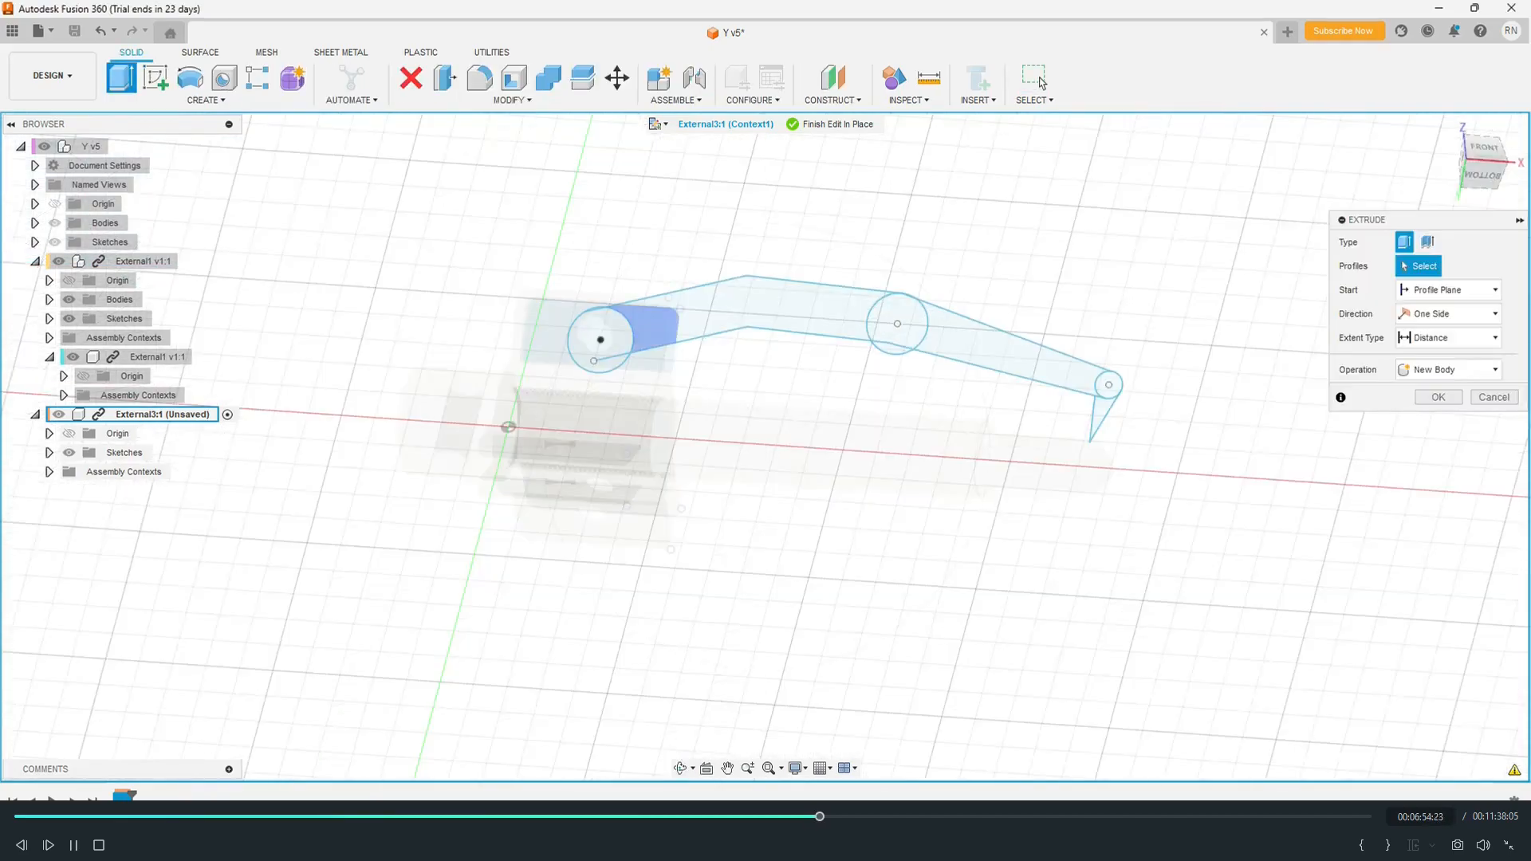
left_click(790, 307)
left_click(897, 327)
left_click(1013, 351)
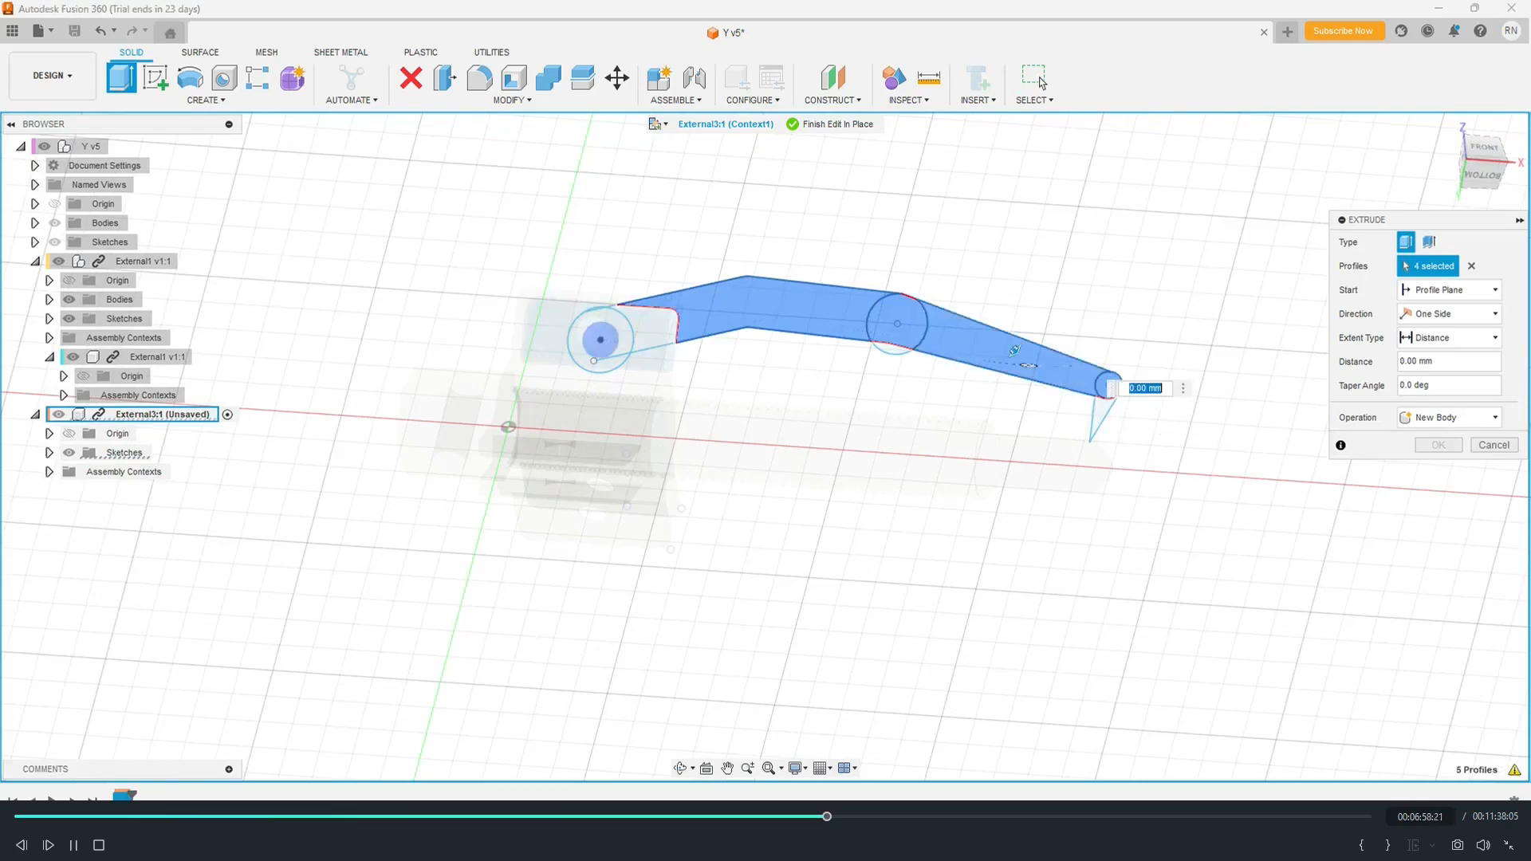
left_click(647, 329)
left_click(1102, 411)
left_click(614, 327)
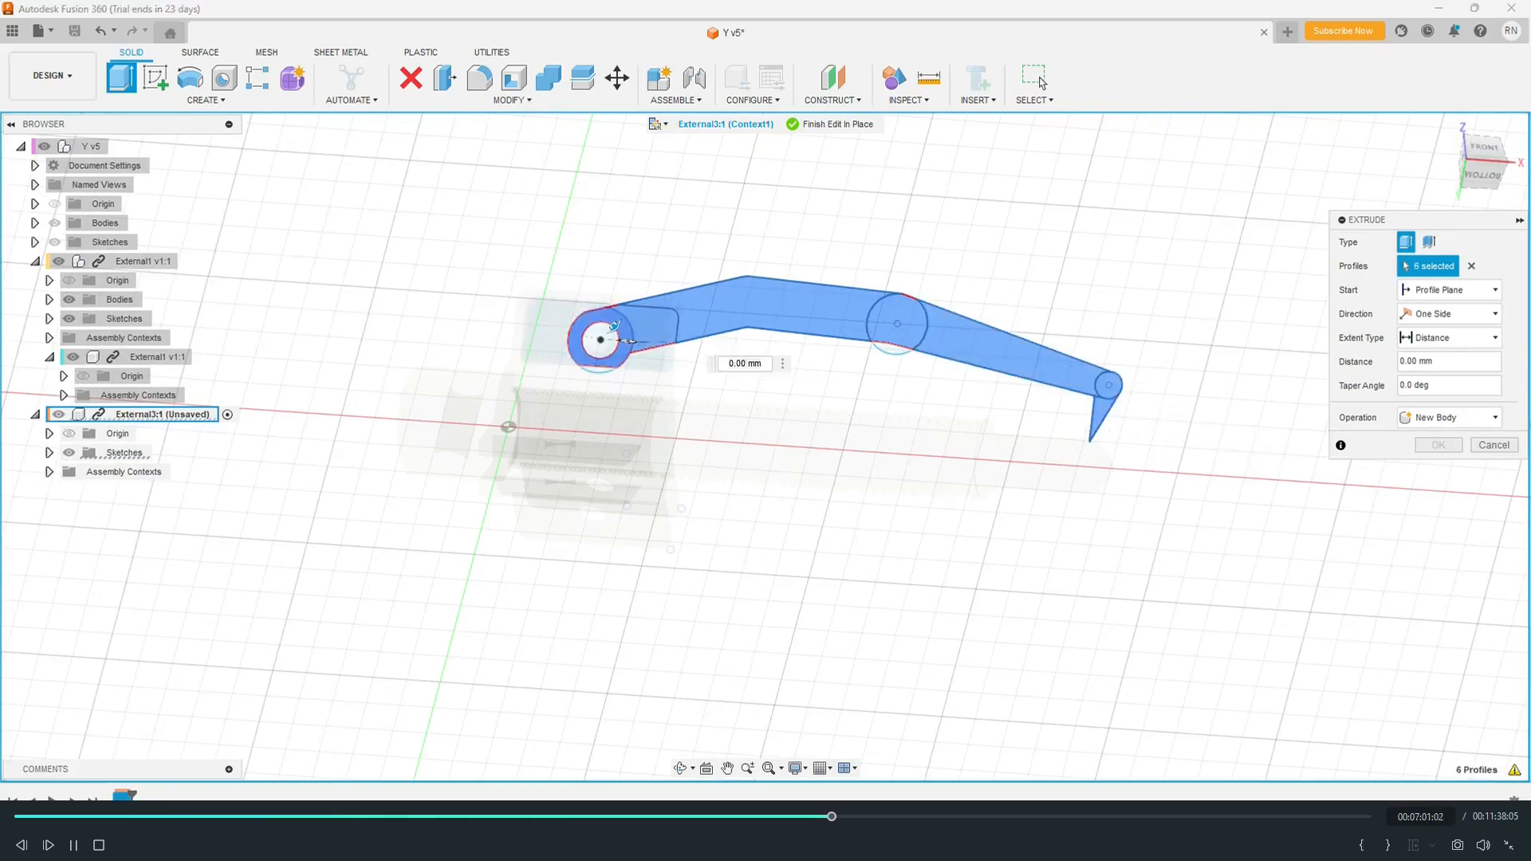
left_click(599, 372)
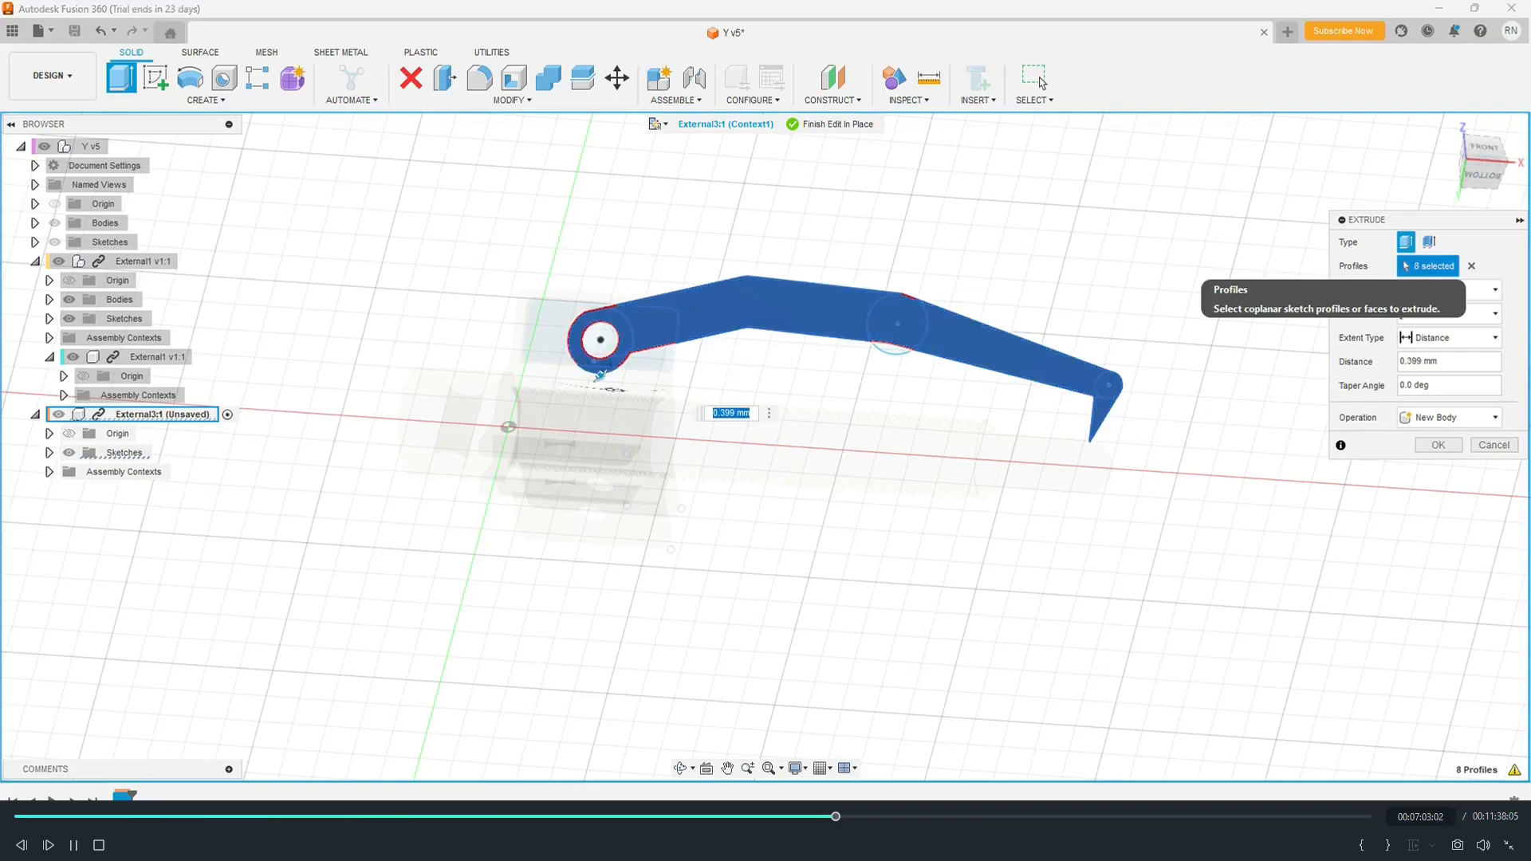
key("Return")
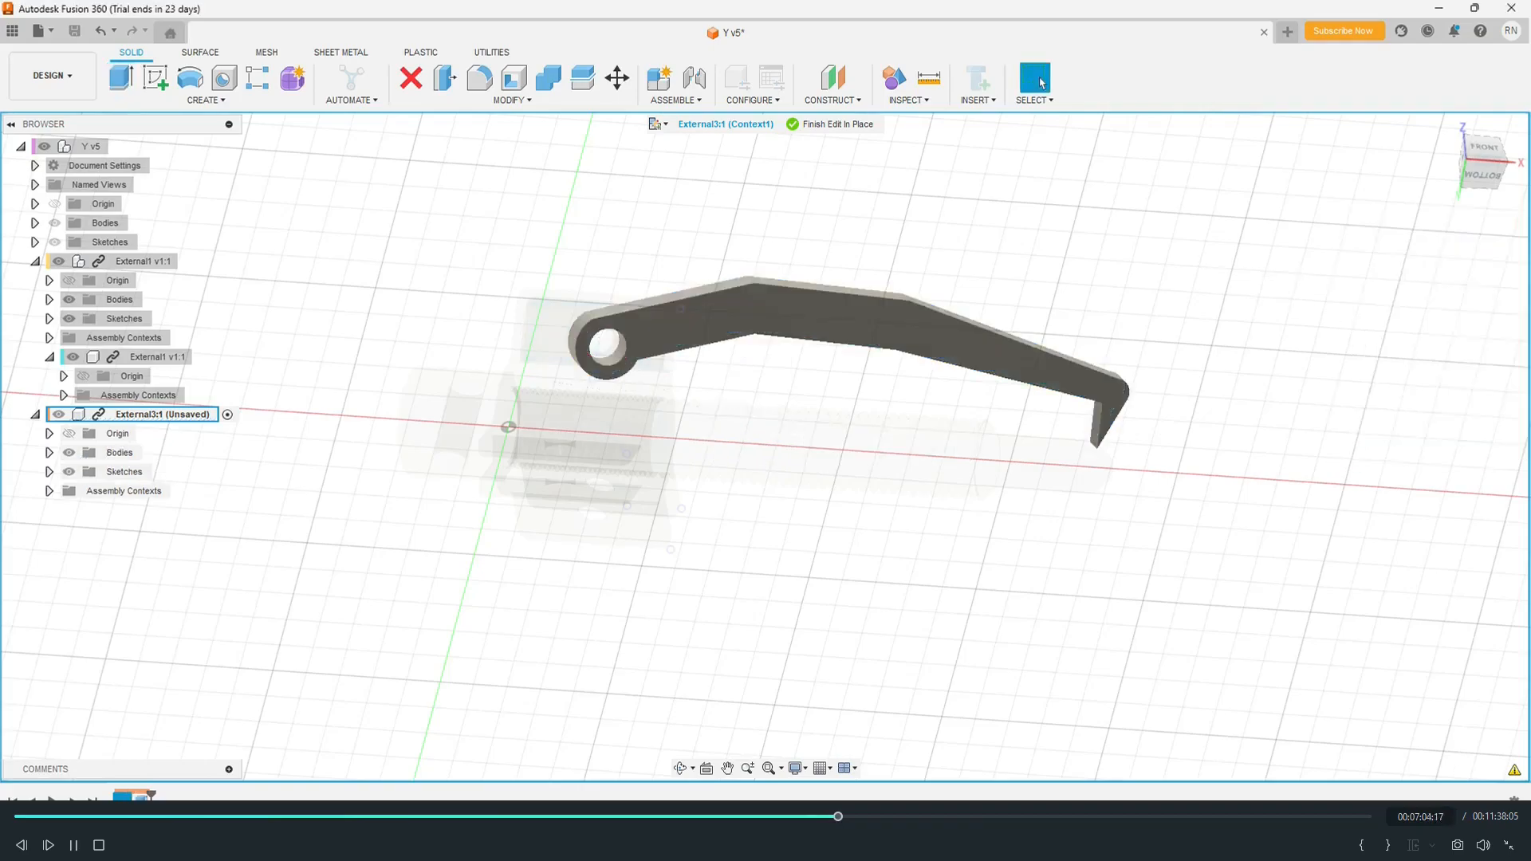
Step: Round the upper edge at the arm's first bend near the pivot with a 50 mm fillet
scroll(813, 291, "up", 5)
left_click(634, 269)
left_click(512, 100)
left_click(432, 133)
type("3")
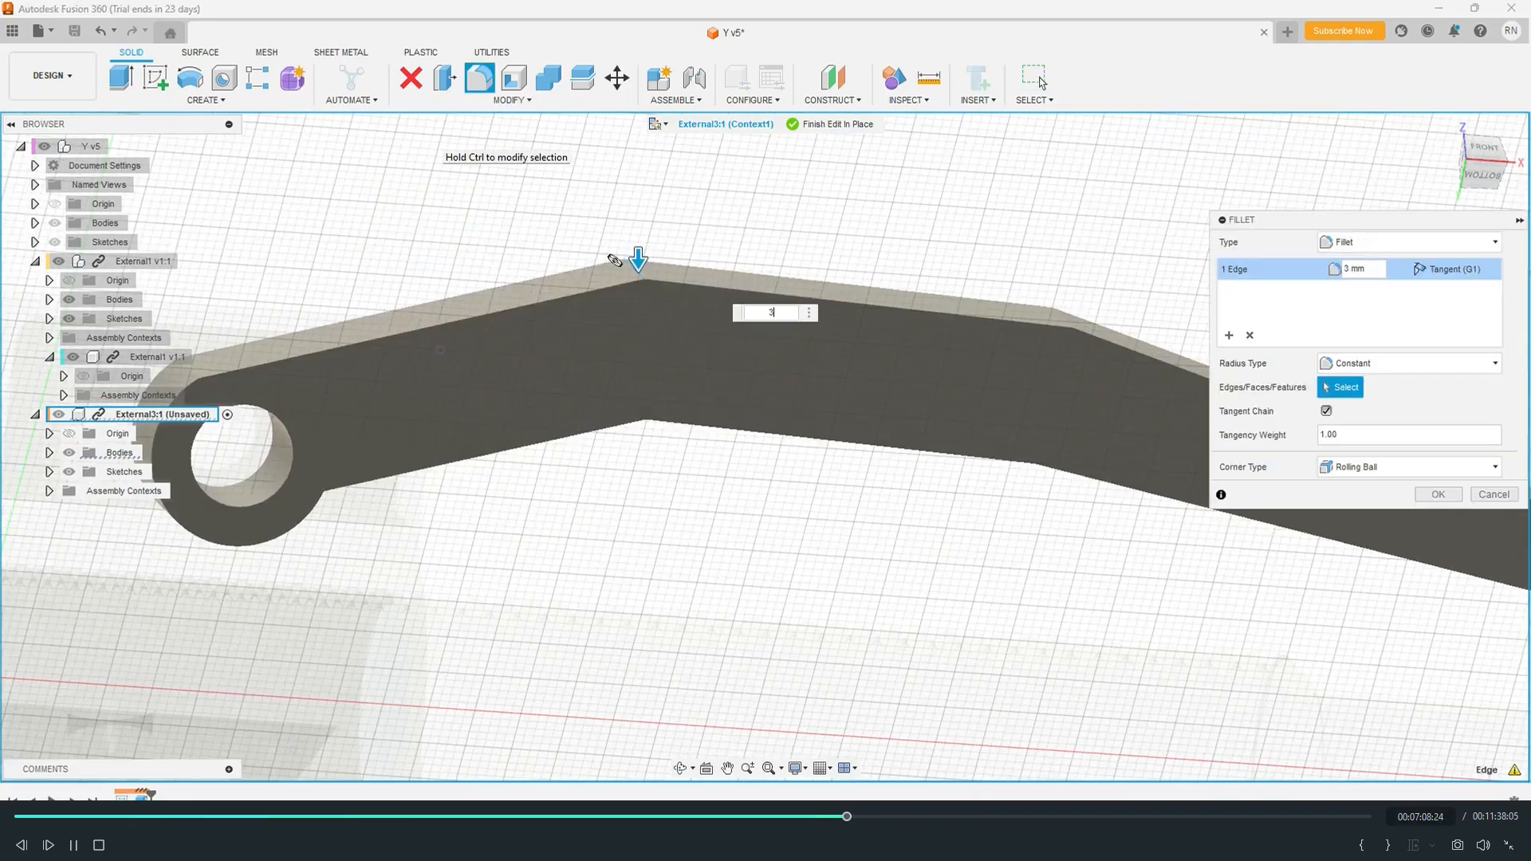
mouse_move(638, 260)
left_mouse_down()
mouse_move(638, 344)
mouse_move(638, 266)
left_mouse_up()
type("5")
key("Return")
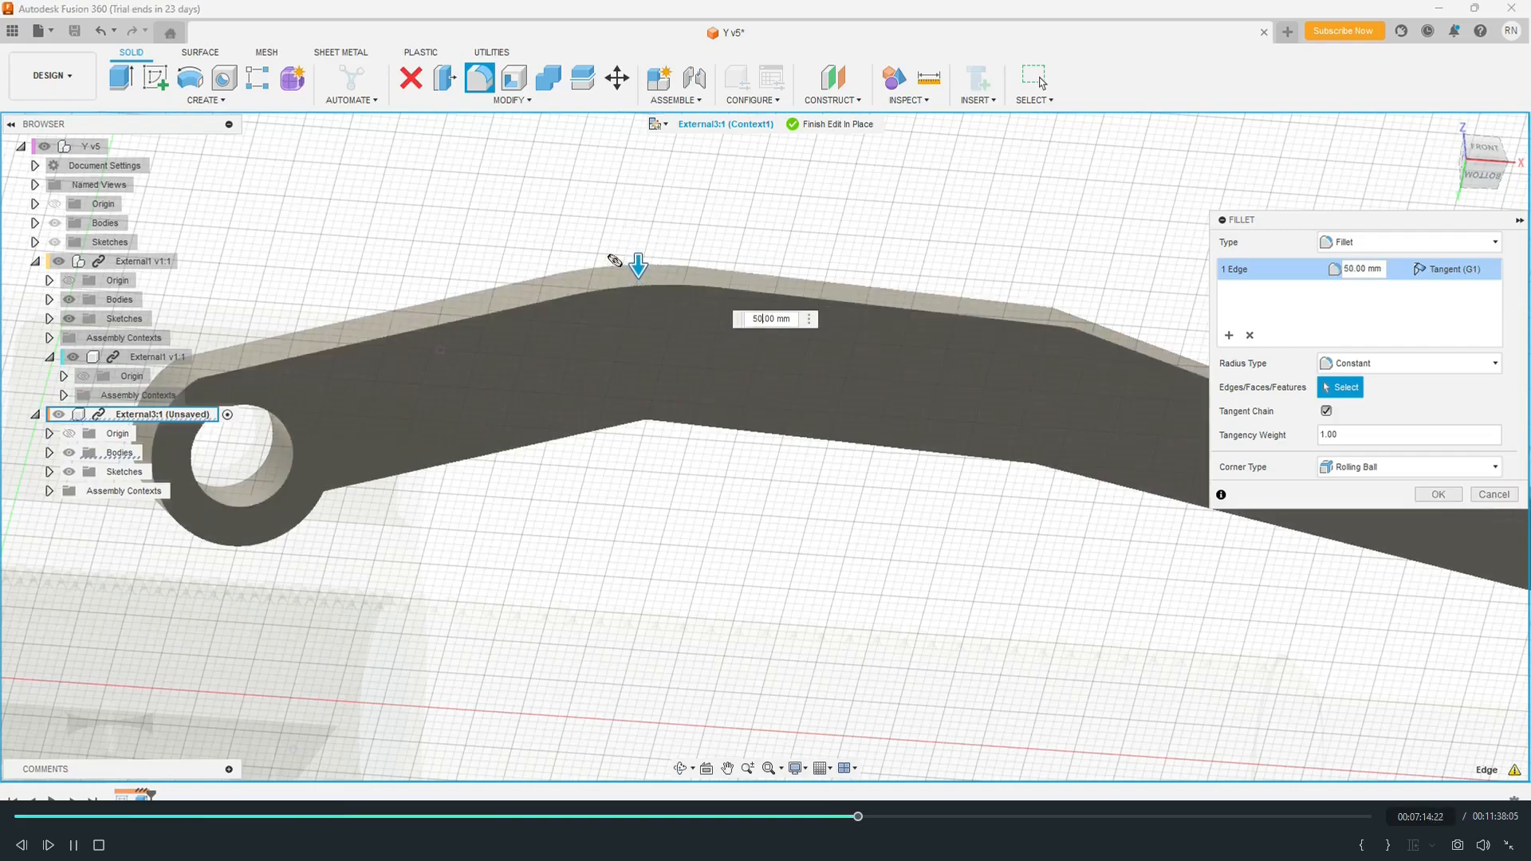
key("Return")
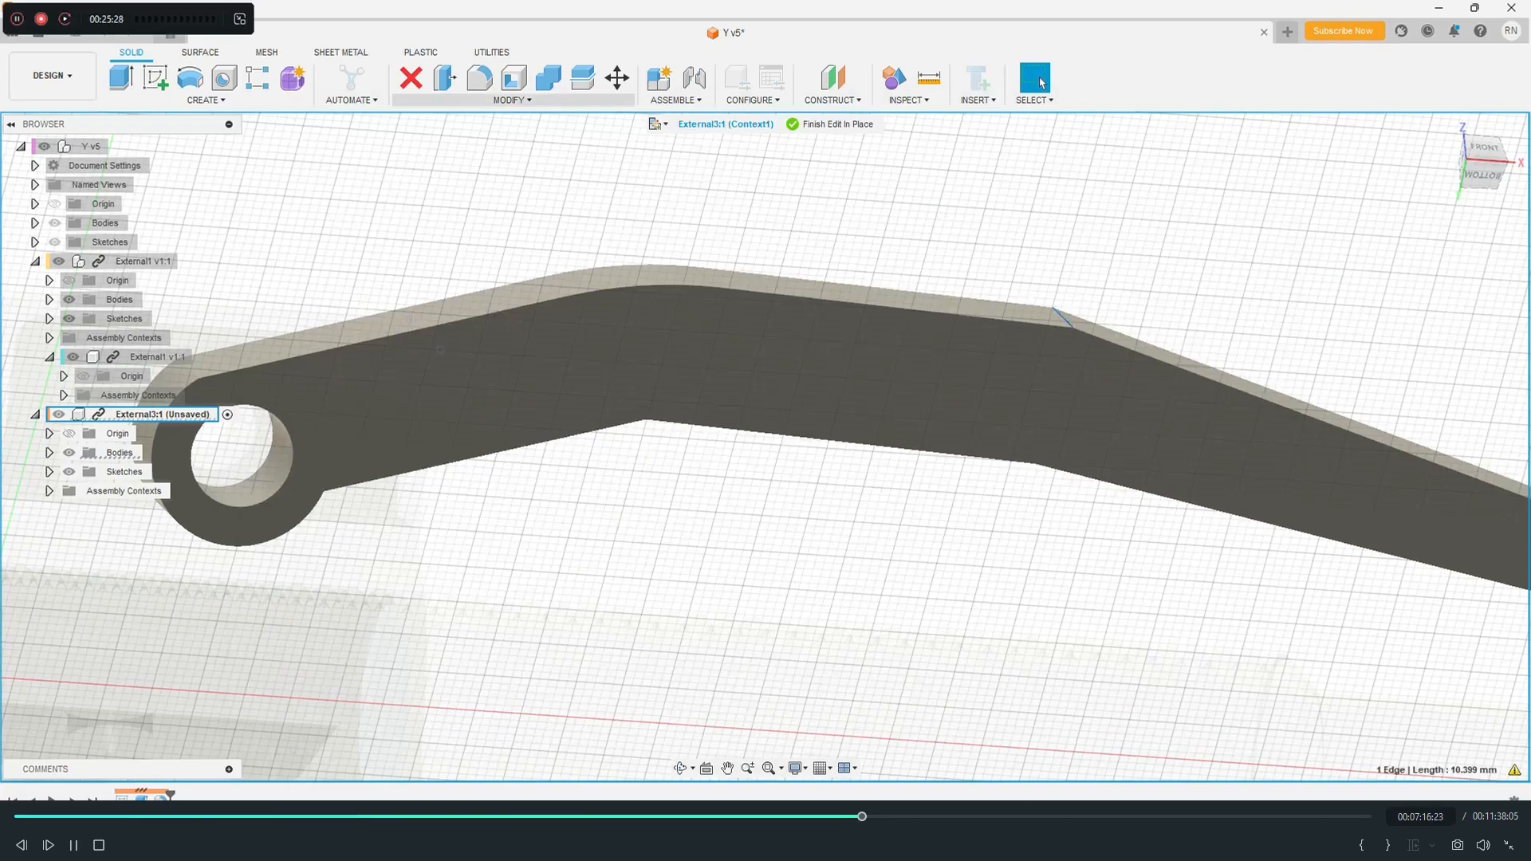
Step: Apply a 50 mm fillet to the second upper bend edge and start a fillet on the lower edge of the first bend
key("f")
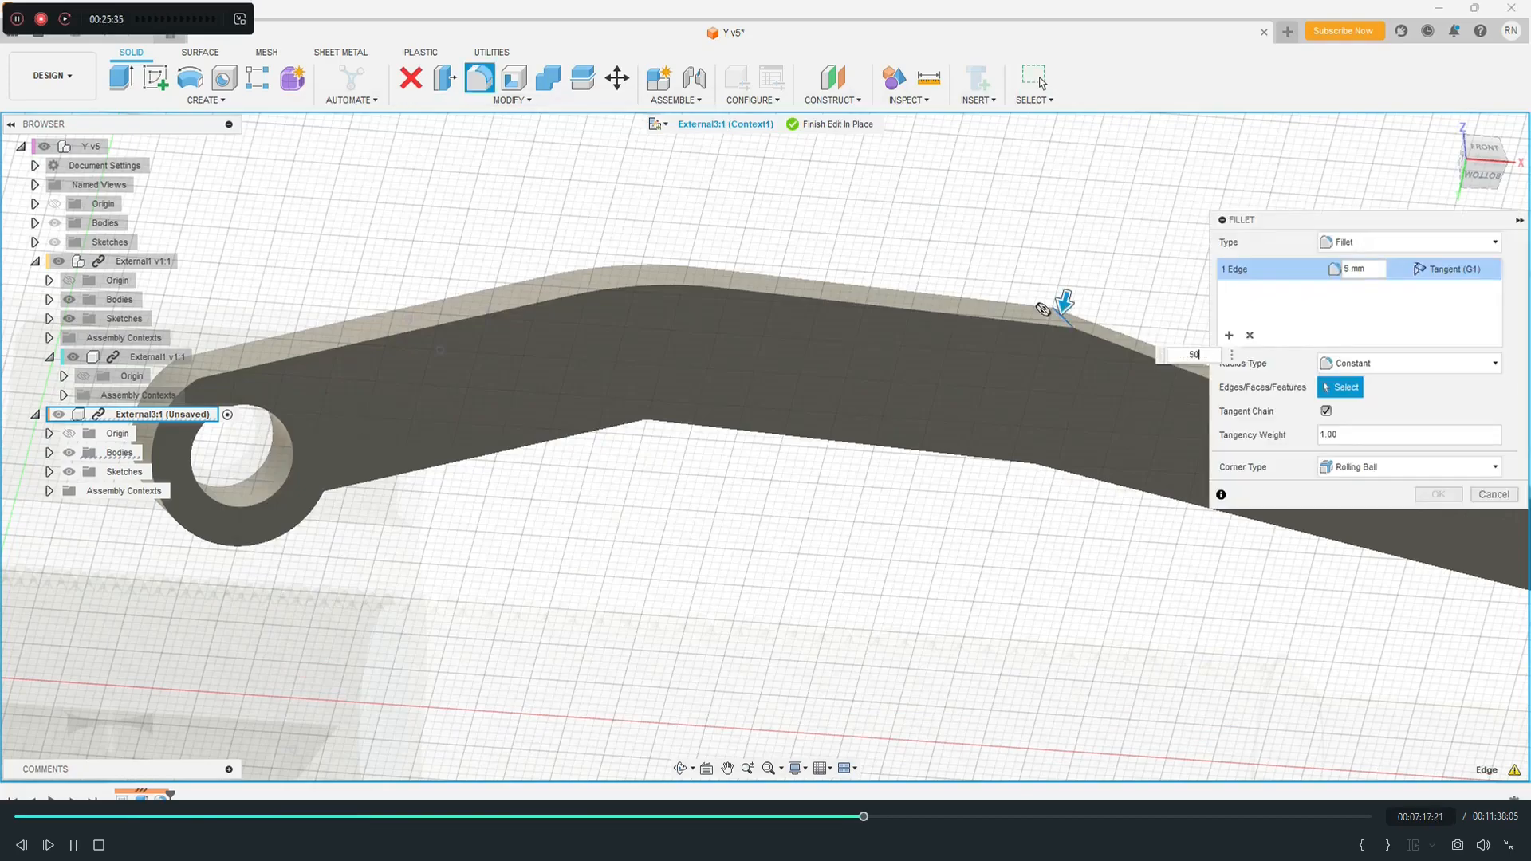
key("Return")
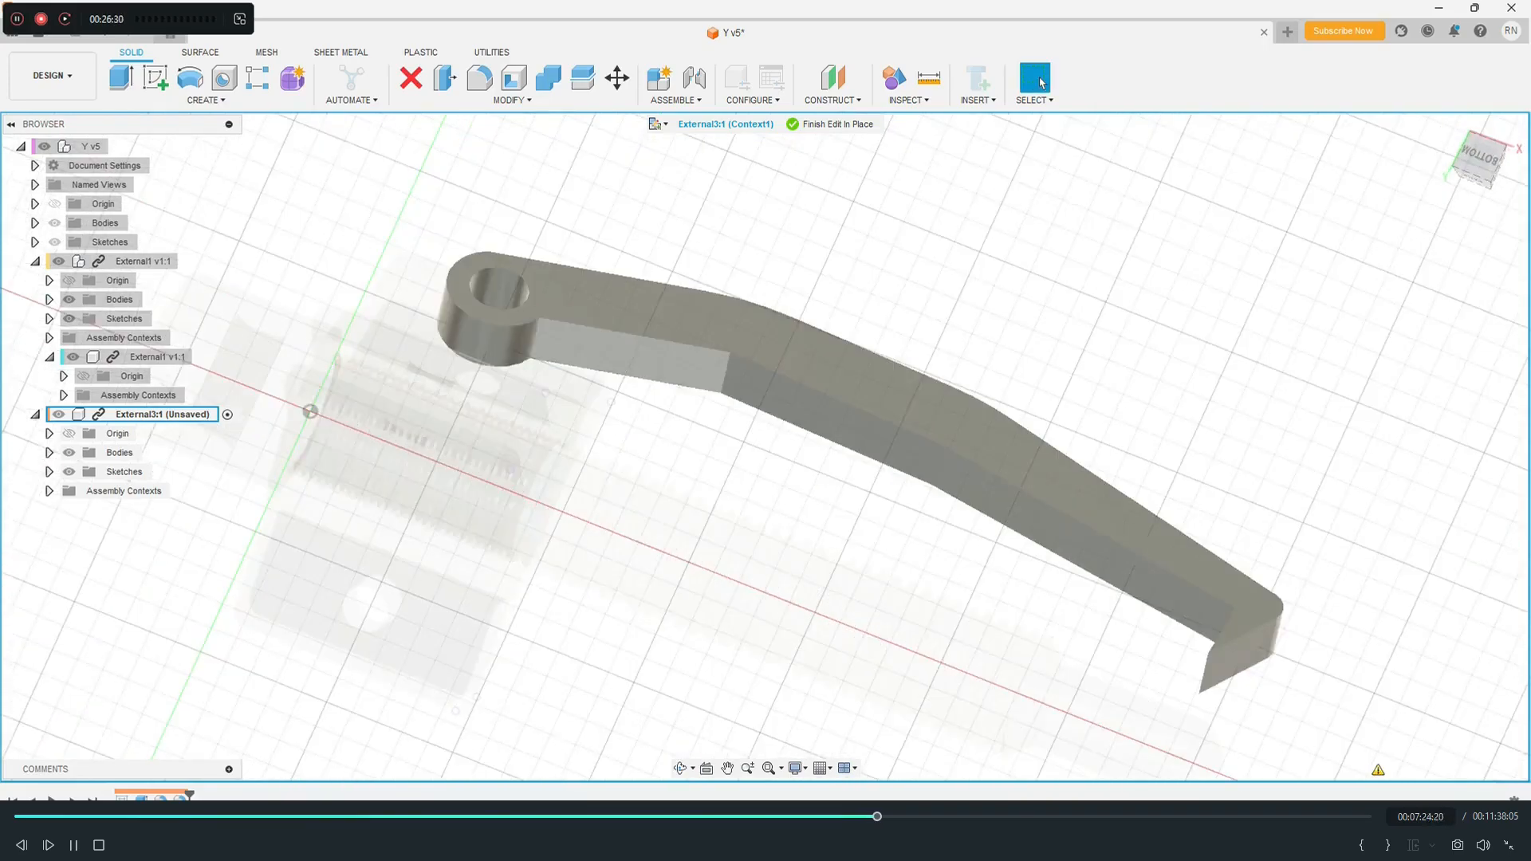
left_click(722, 381)
key("f")
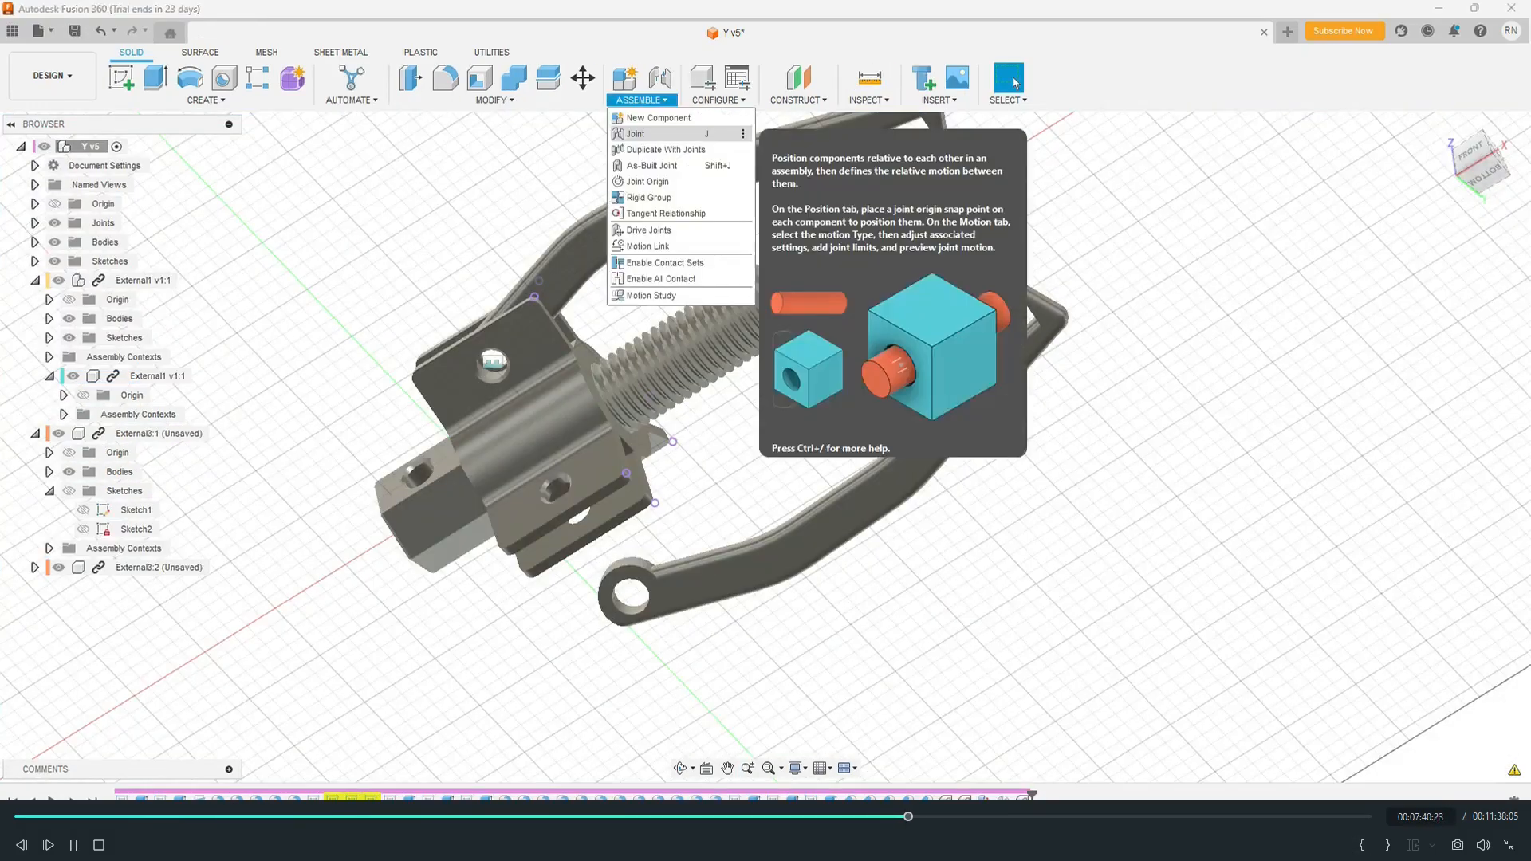
Step: Joint the loose arm's pivot hole to the matching hole in the central bracket and save the design
left_click(650, 106)
left_click(630, 596)
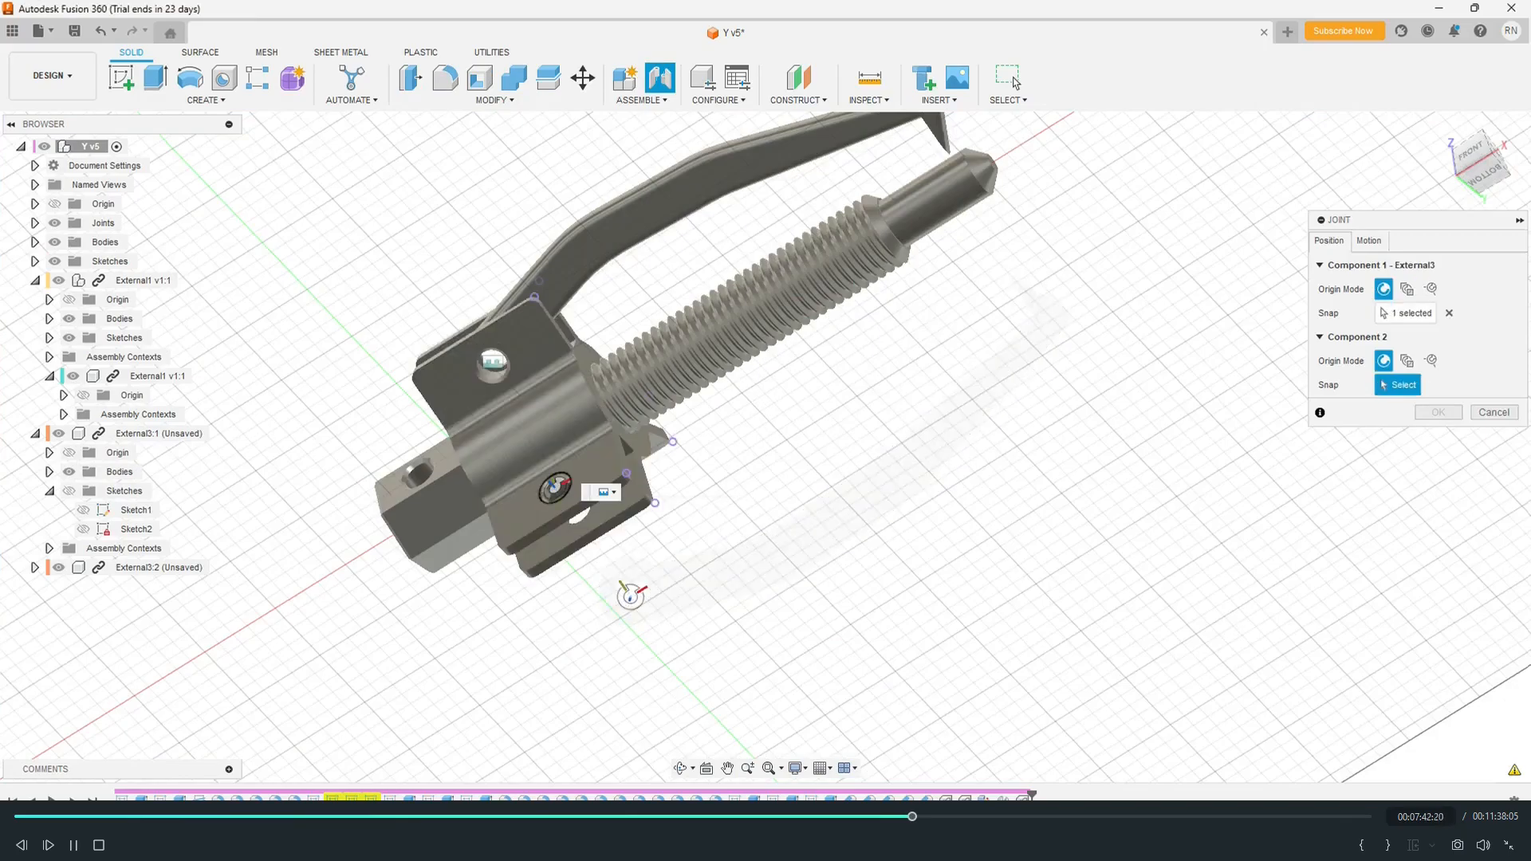
scroll(557, 489, "down", 3)
scroll(557, 489, "up", 7)
left_click(557, 489)
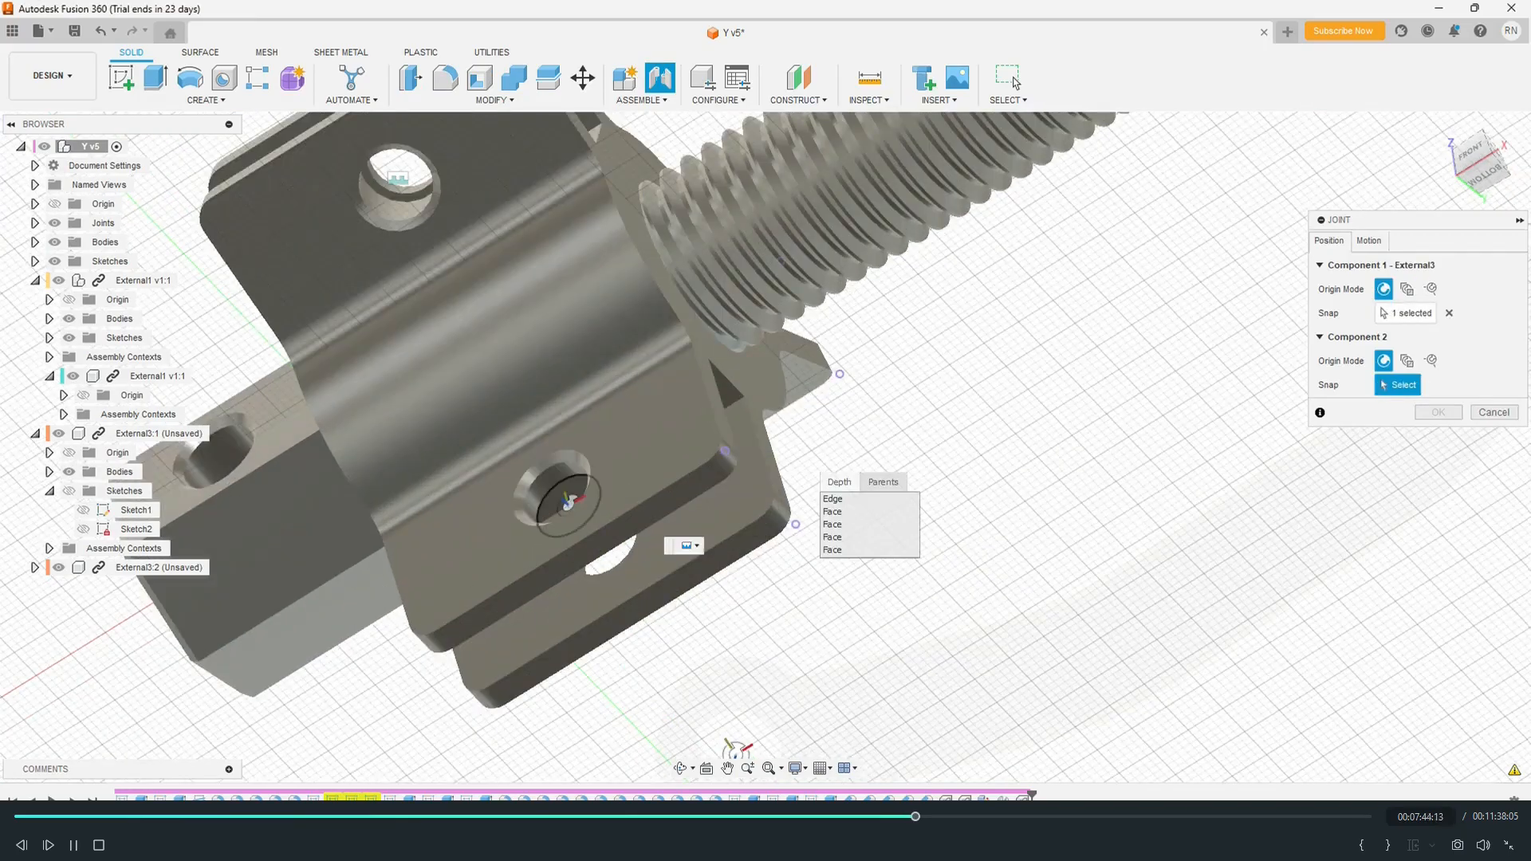
left_click(568, 503)
key("Return")
key("ctrl+s")
key("Return")
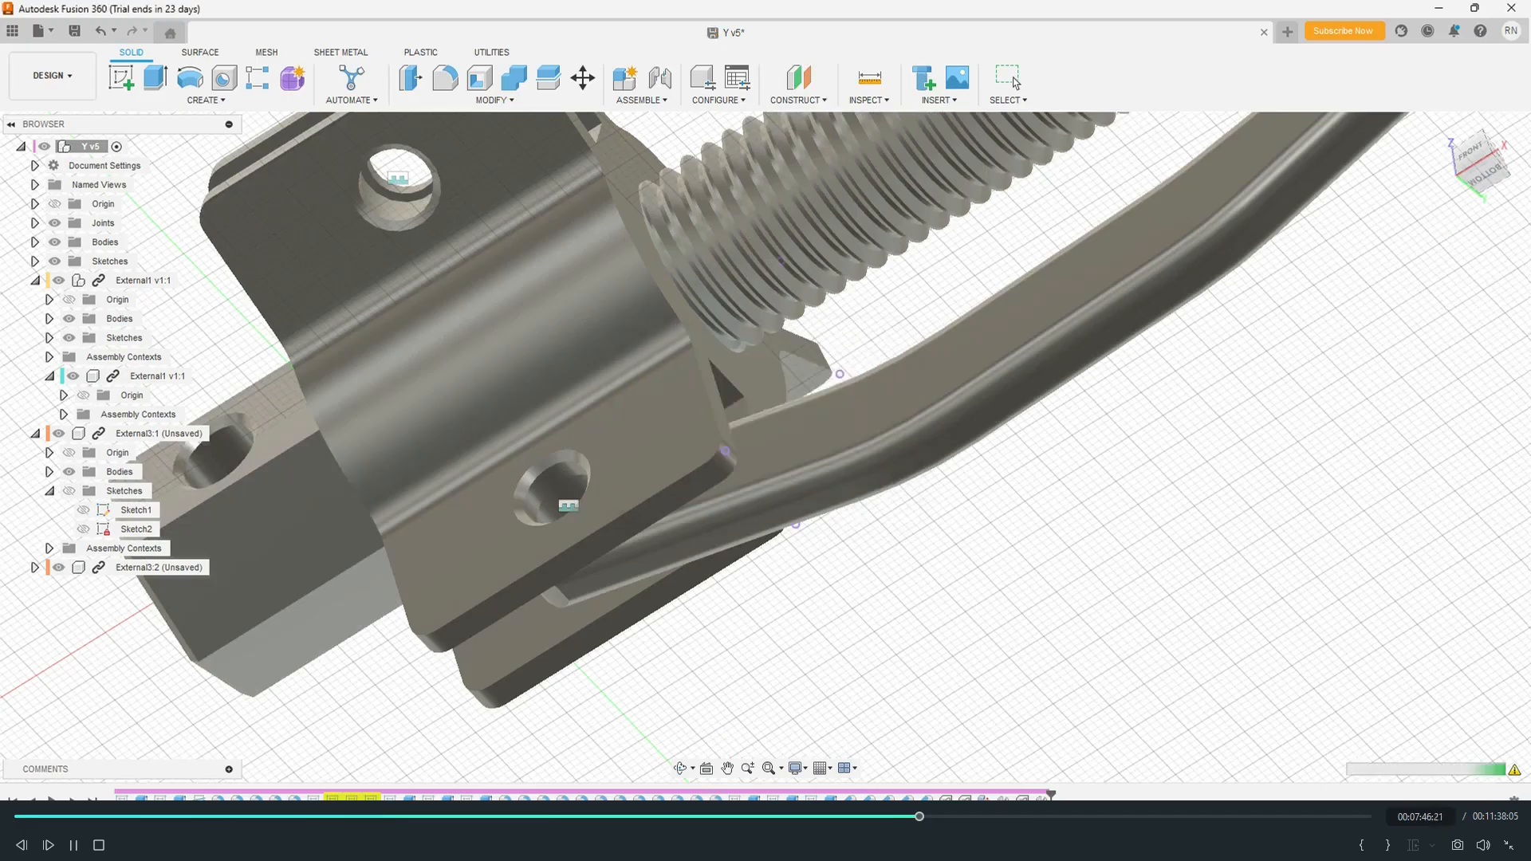
Step: Duplicate the External3:1 arm component and move the copy 79 mm along Y toward the bracket's free lugs
left_click(680, 768)
left_click_drag(766, 383, 798, 590)
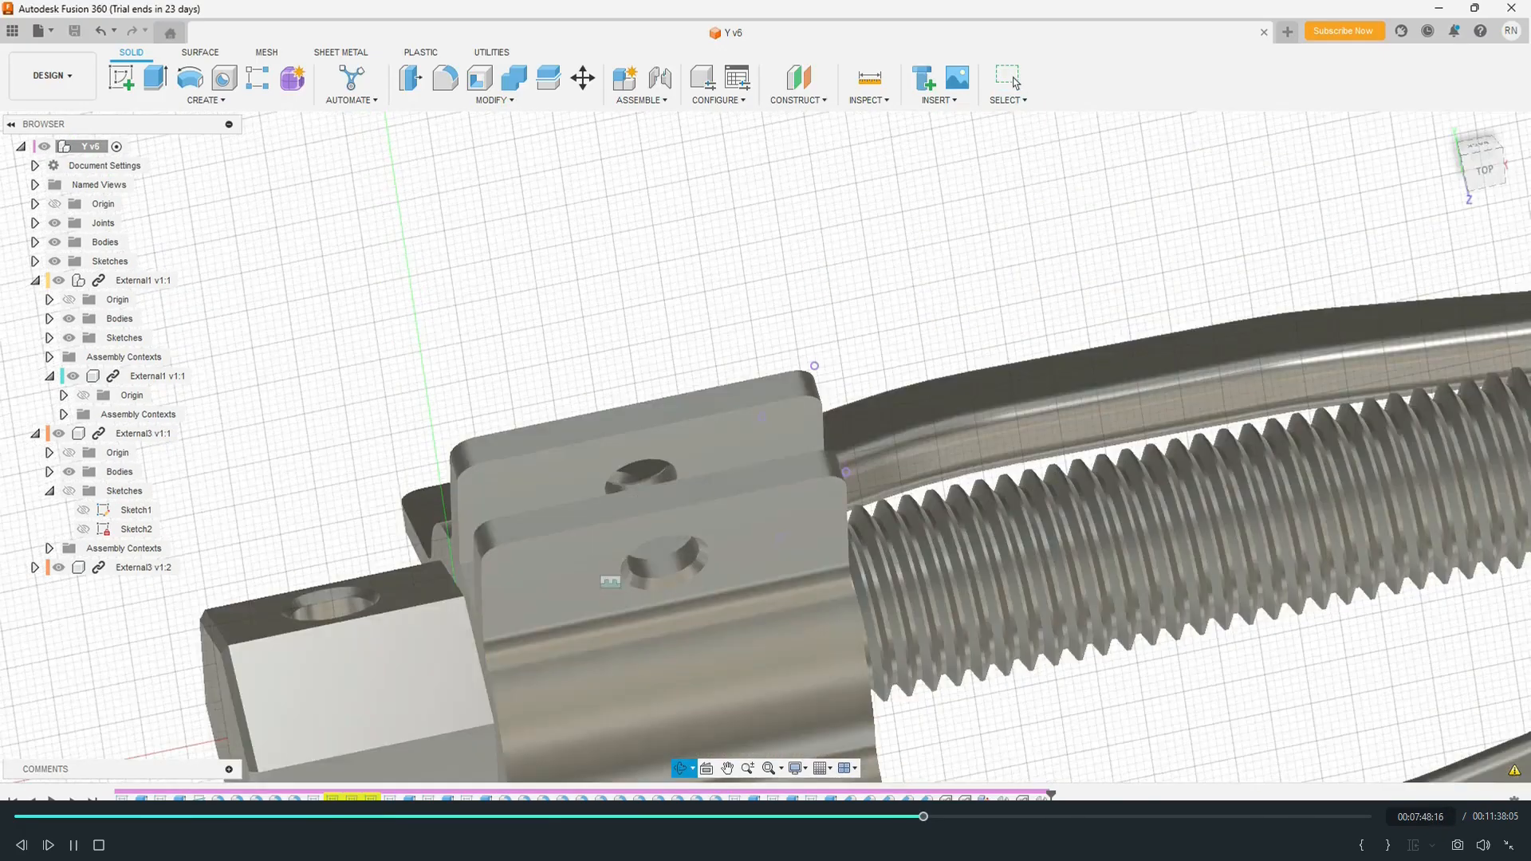
left_click_drag(814, 366, 820, 383)
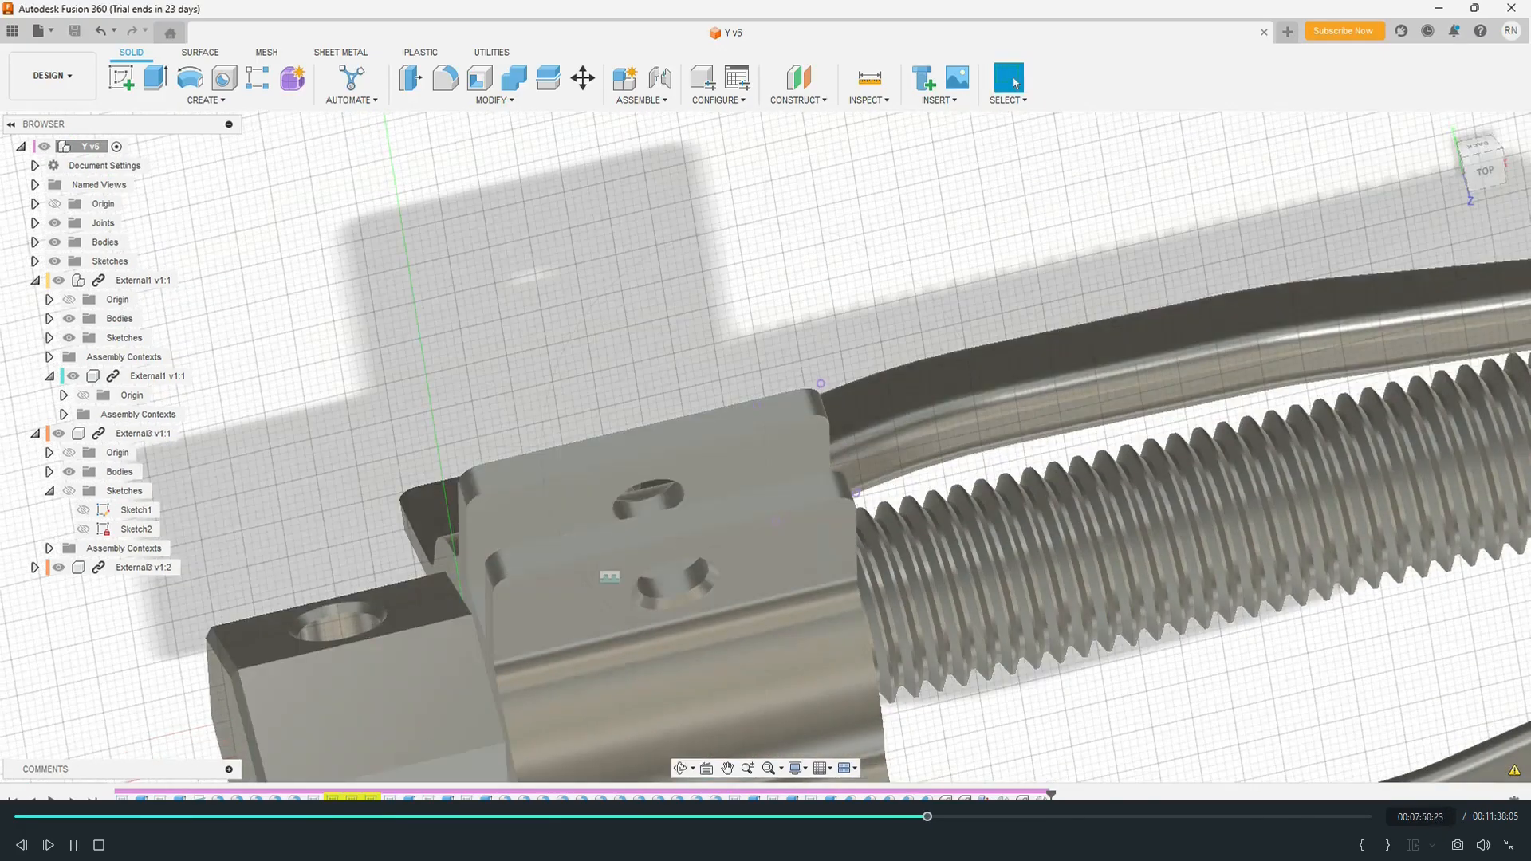
left_click(144, 434)
key("ctrl+c")
key("ctrl+v")
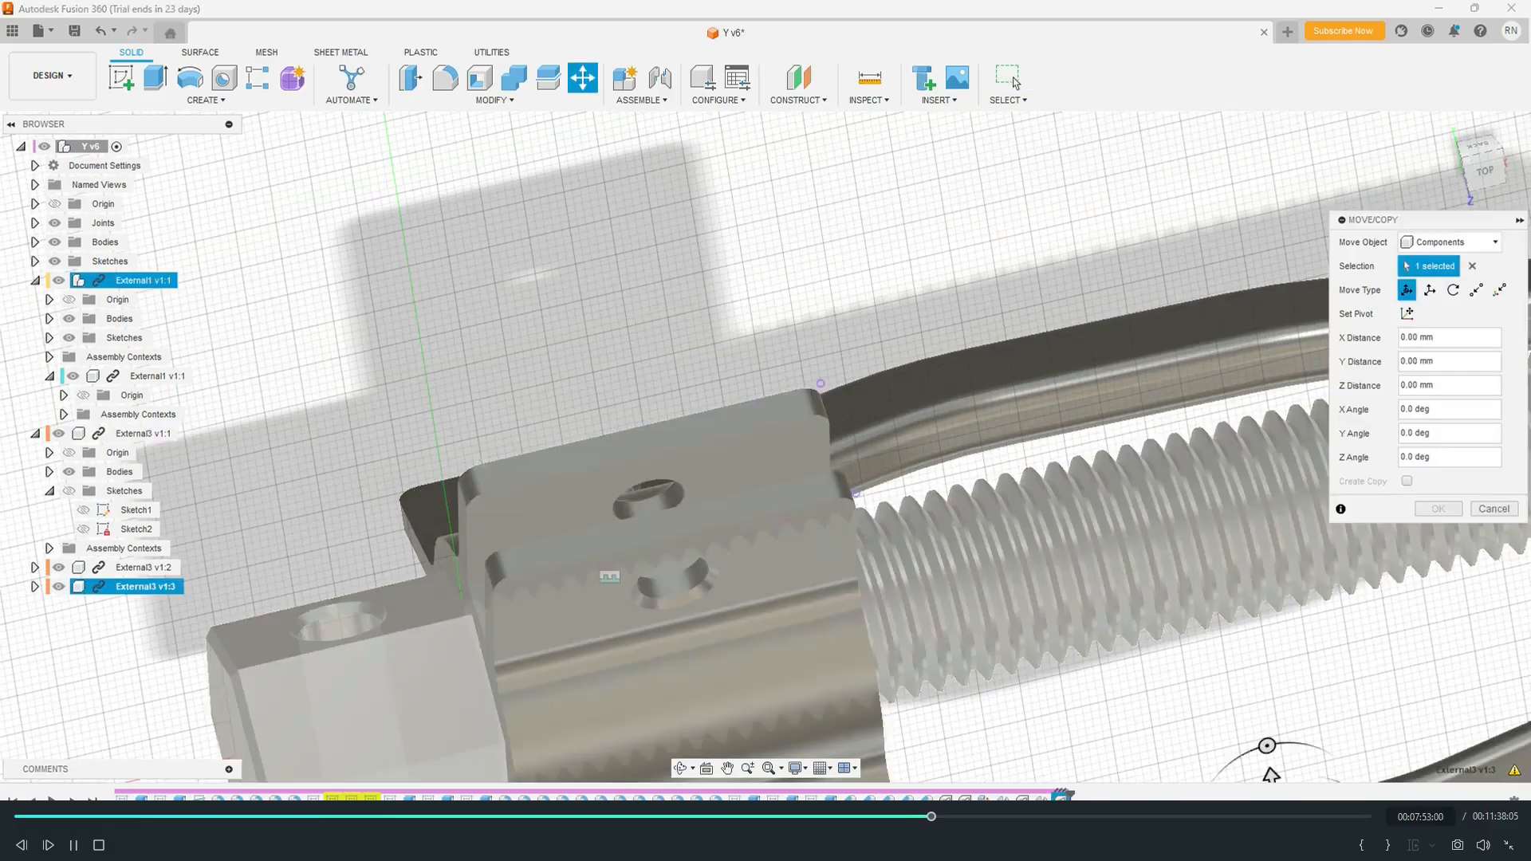
scroll(1189, 583, "up", 1)
scroll(1188, 583, "down", 2)
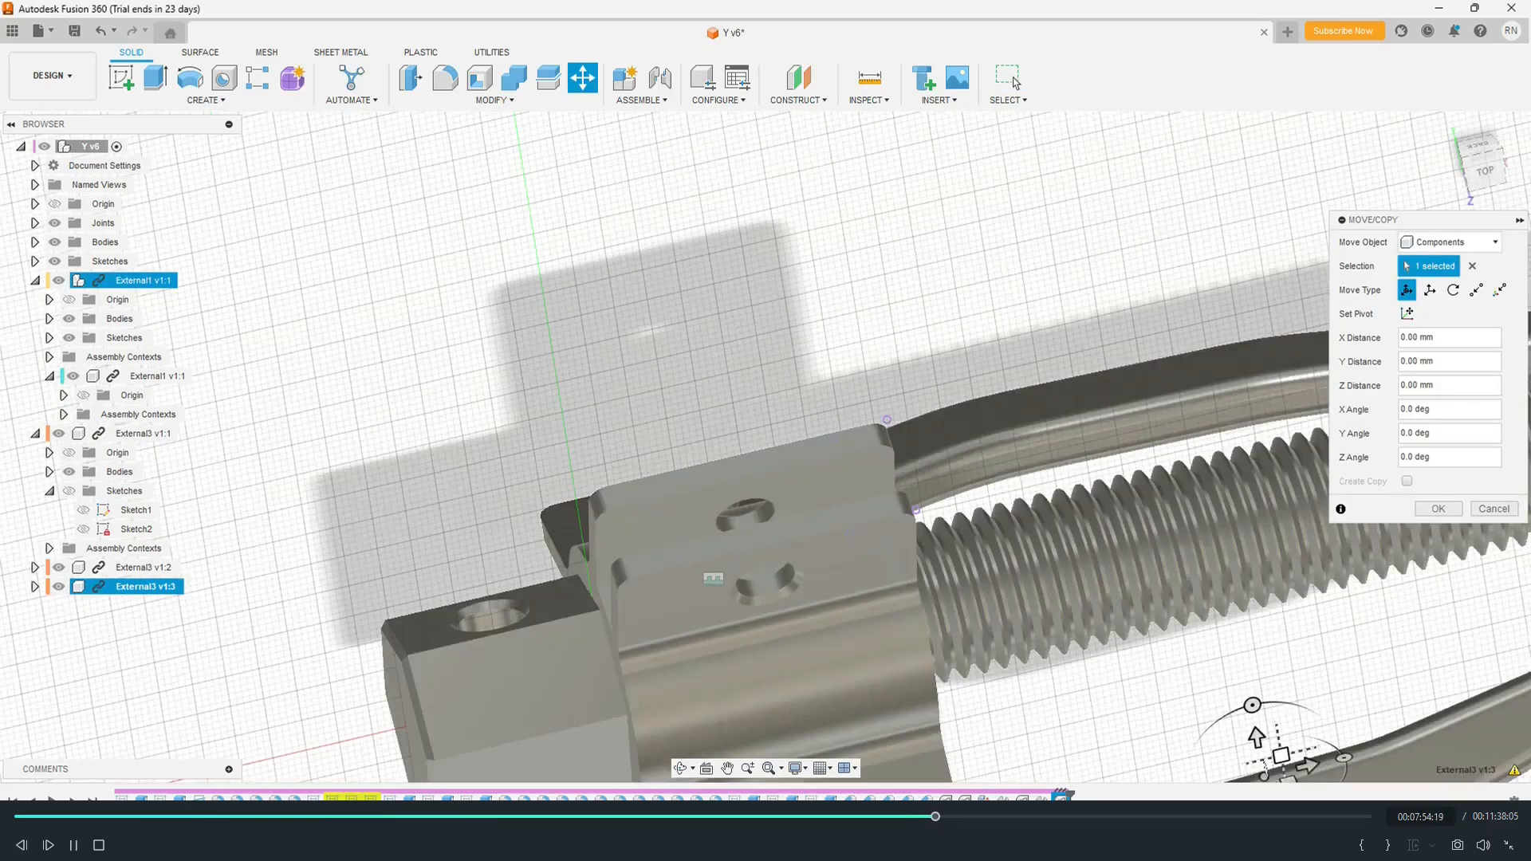
left_click_drag(1257, 738, 1181, 269)
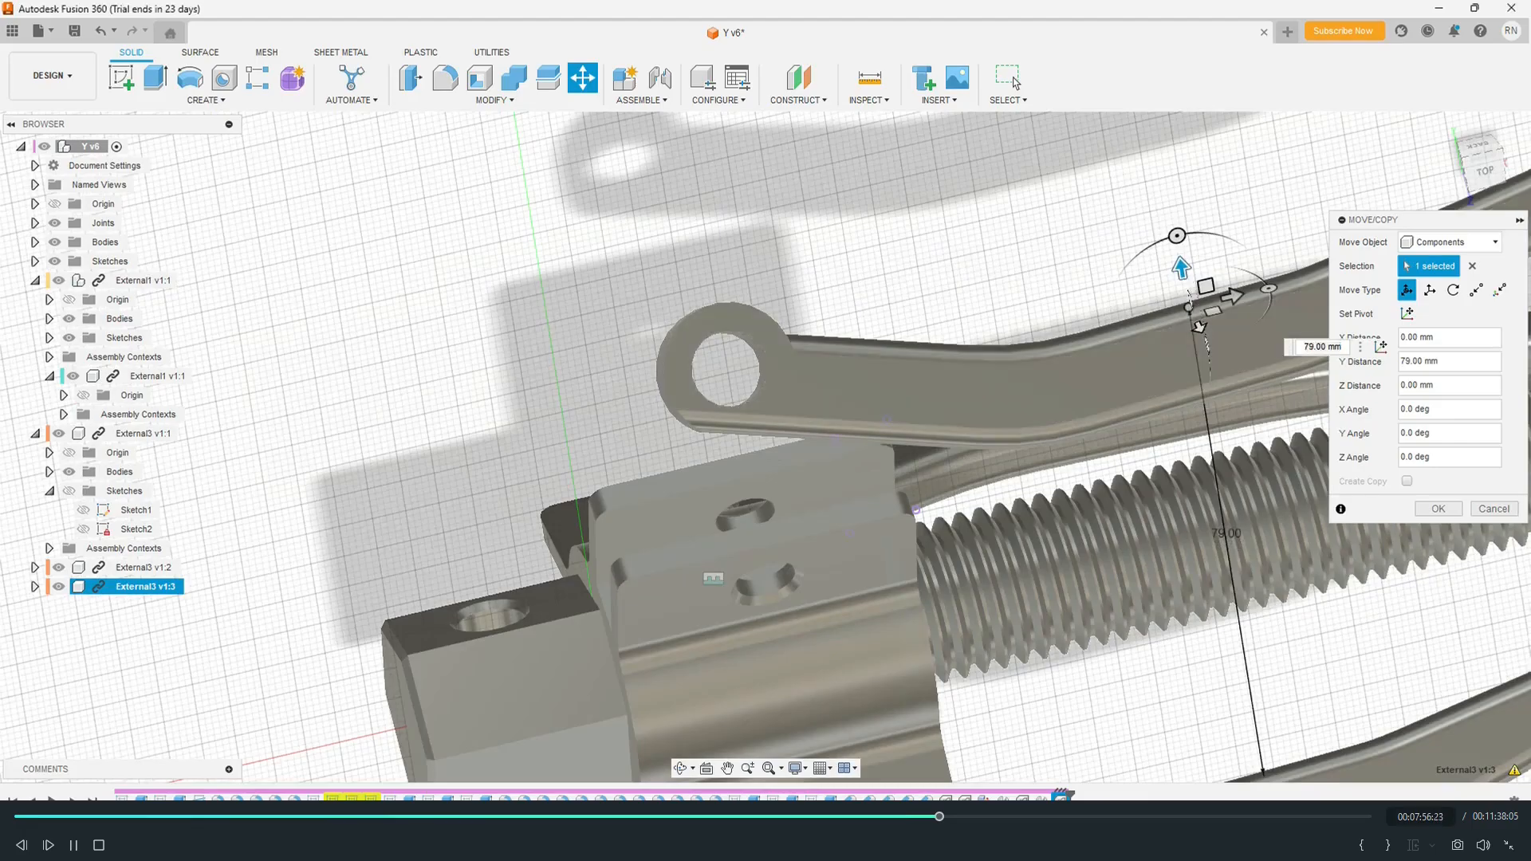